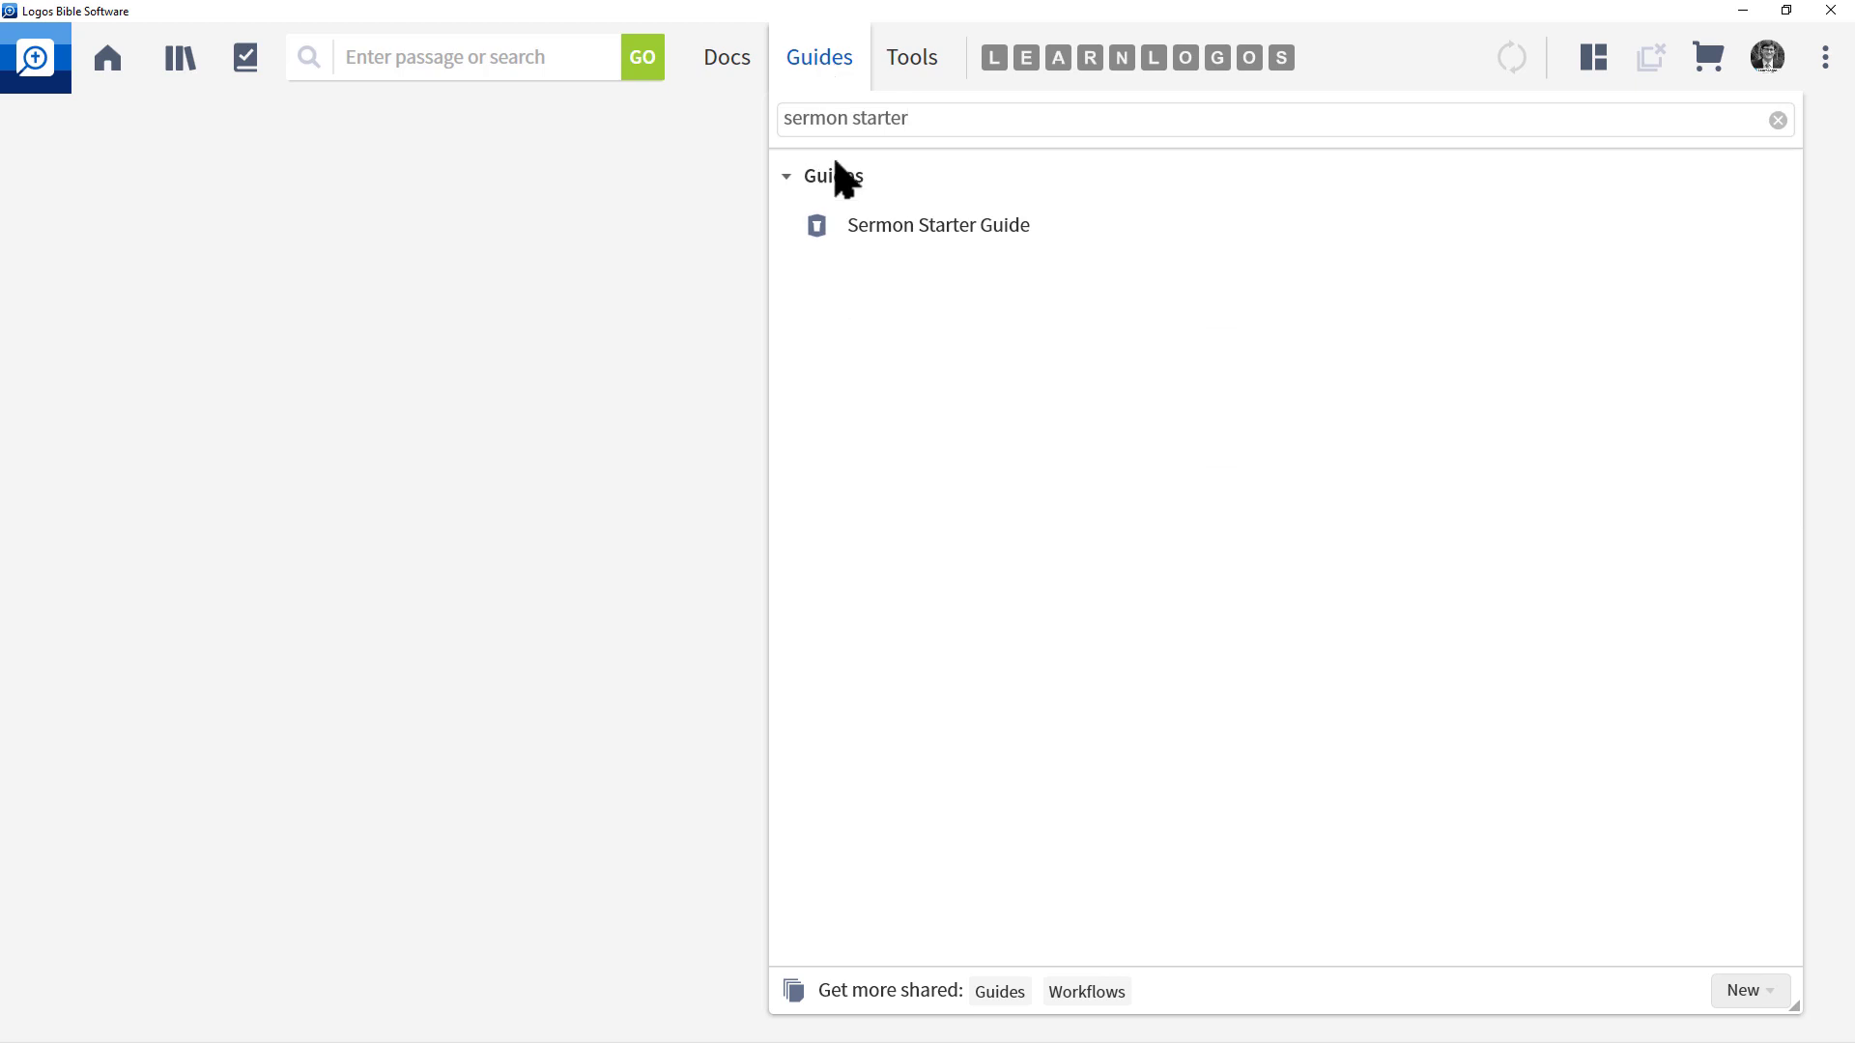
Open the Sermon Starter Guide
left_click(926, 232)
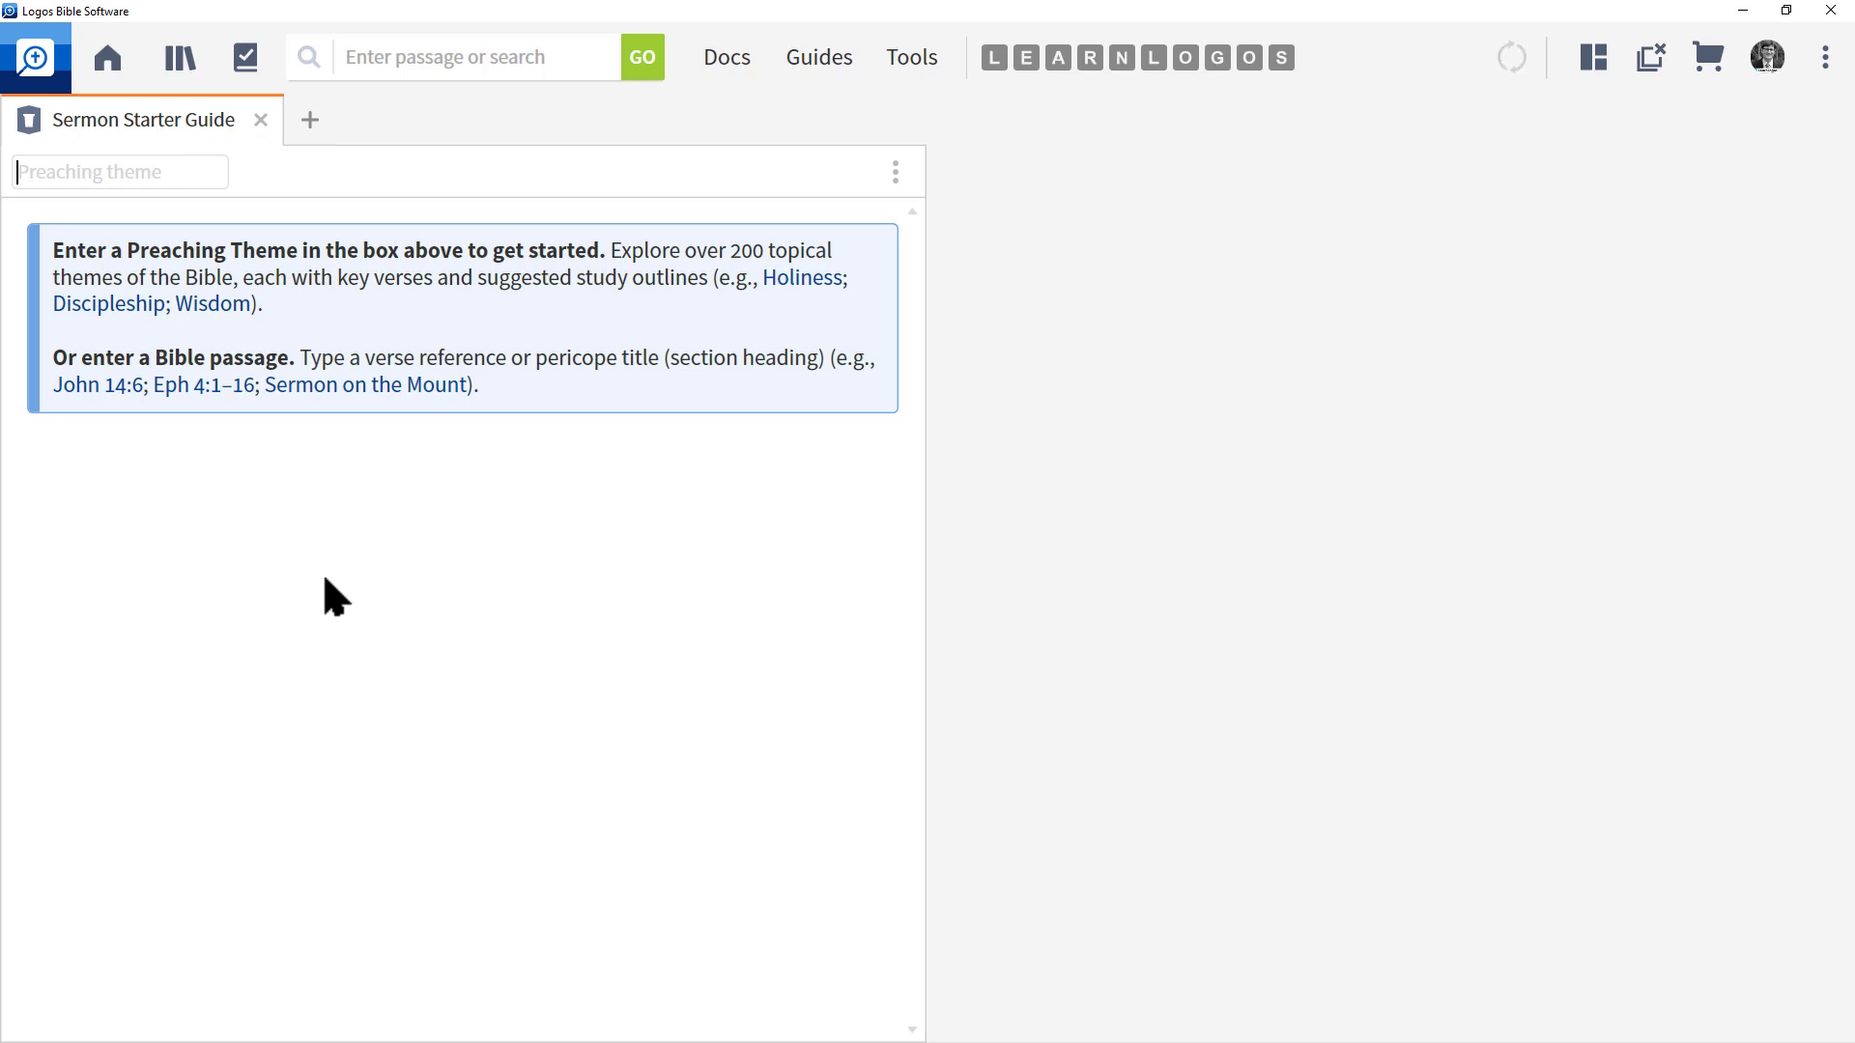
type("Rocket")
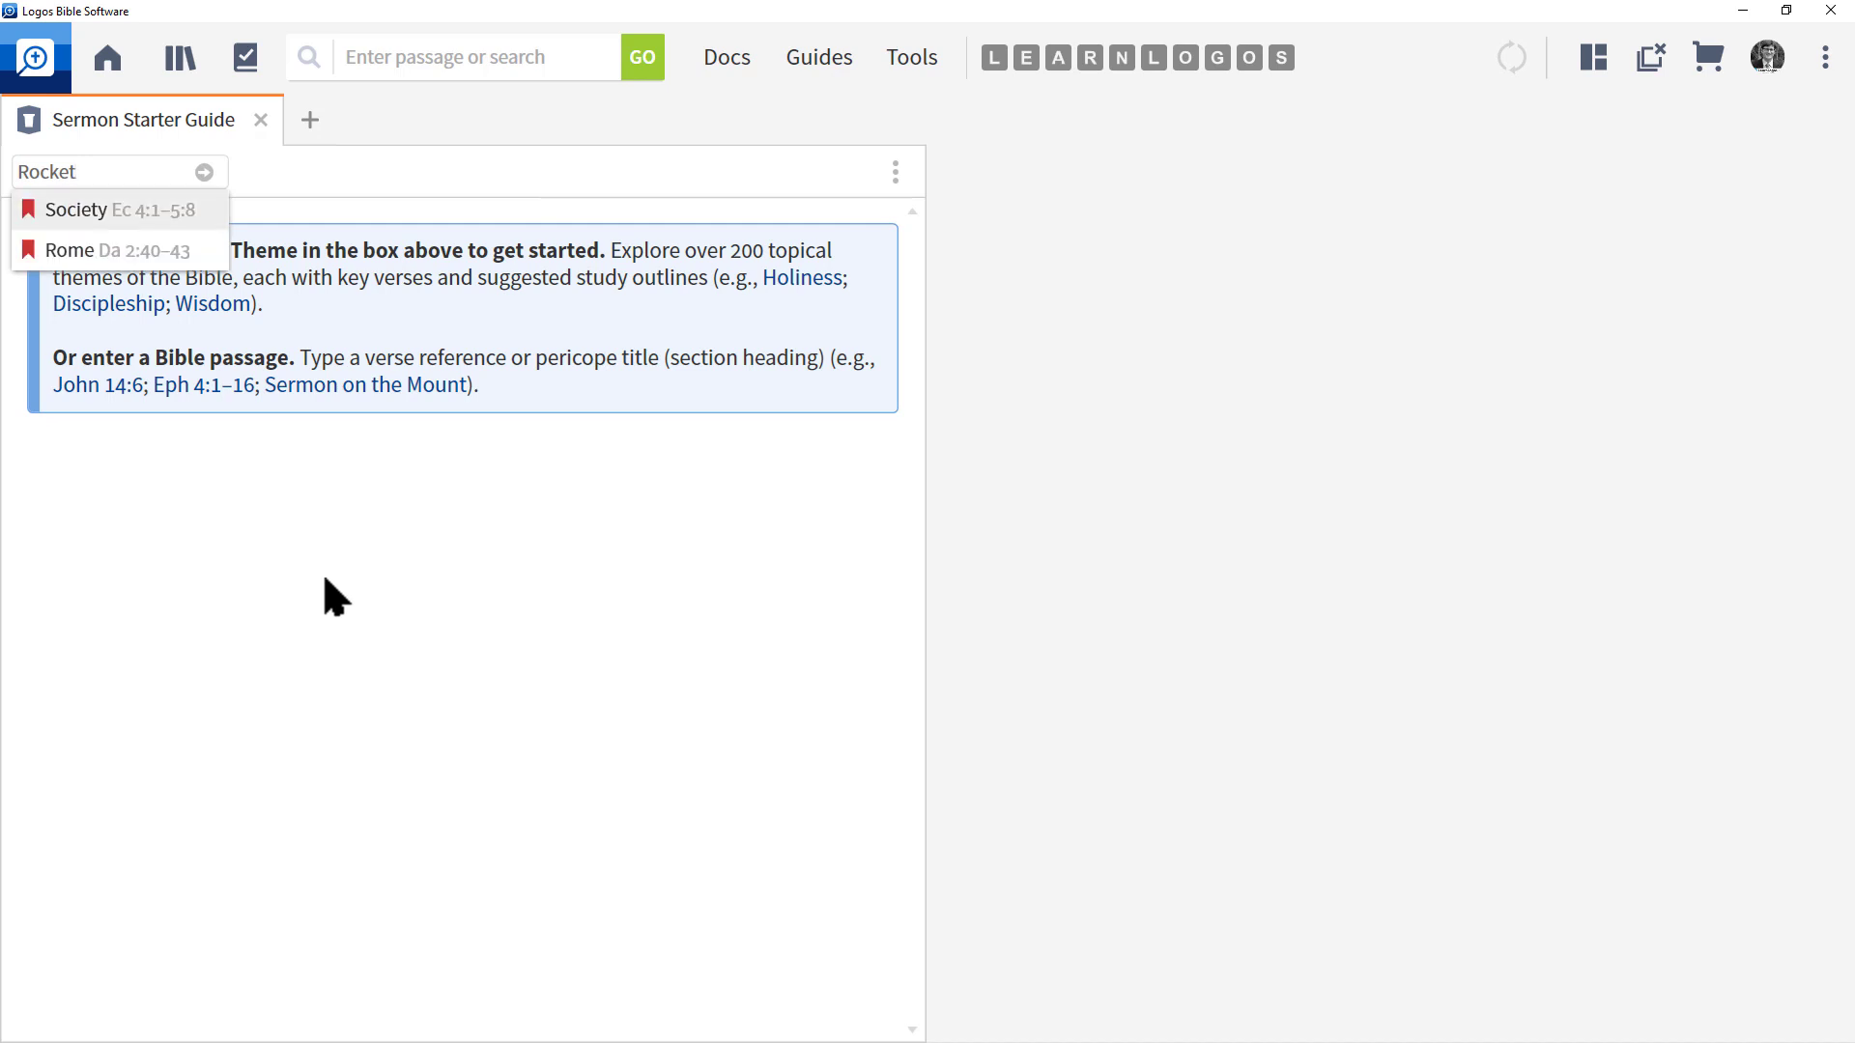
key("BackSpace")
key("BackSpace")
key("BackSpace")
key("BackSpace")
key("BackSpace")
key("BackSpace")
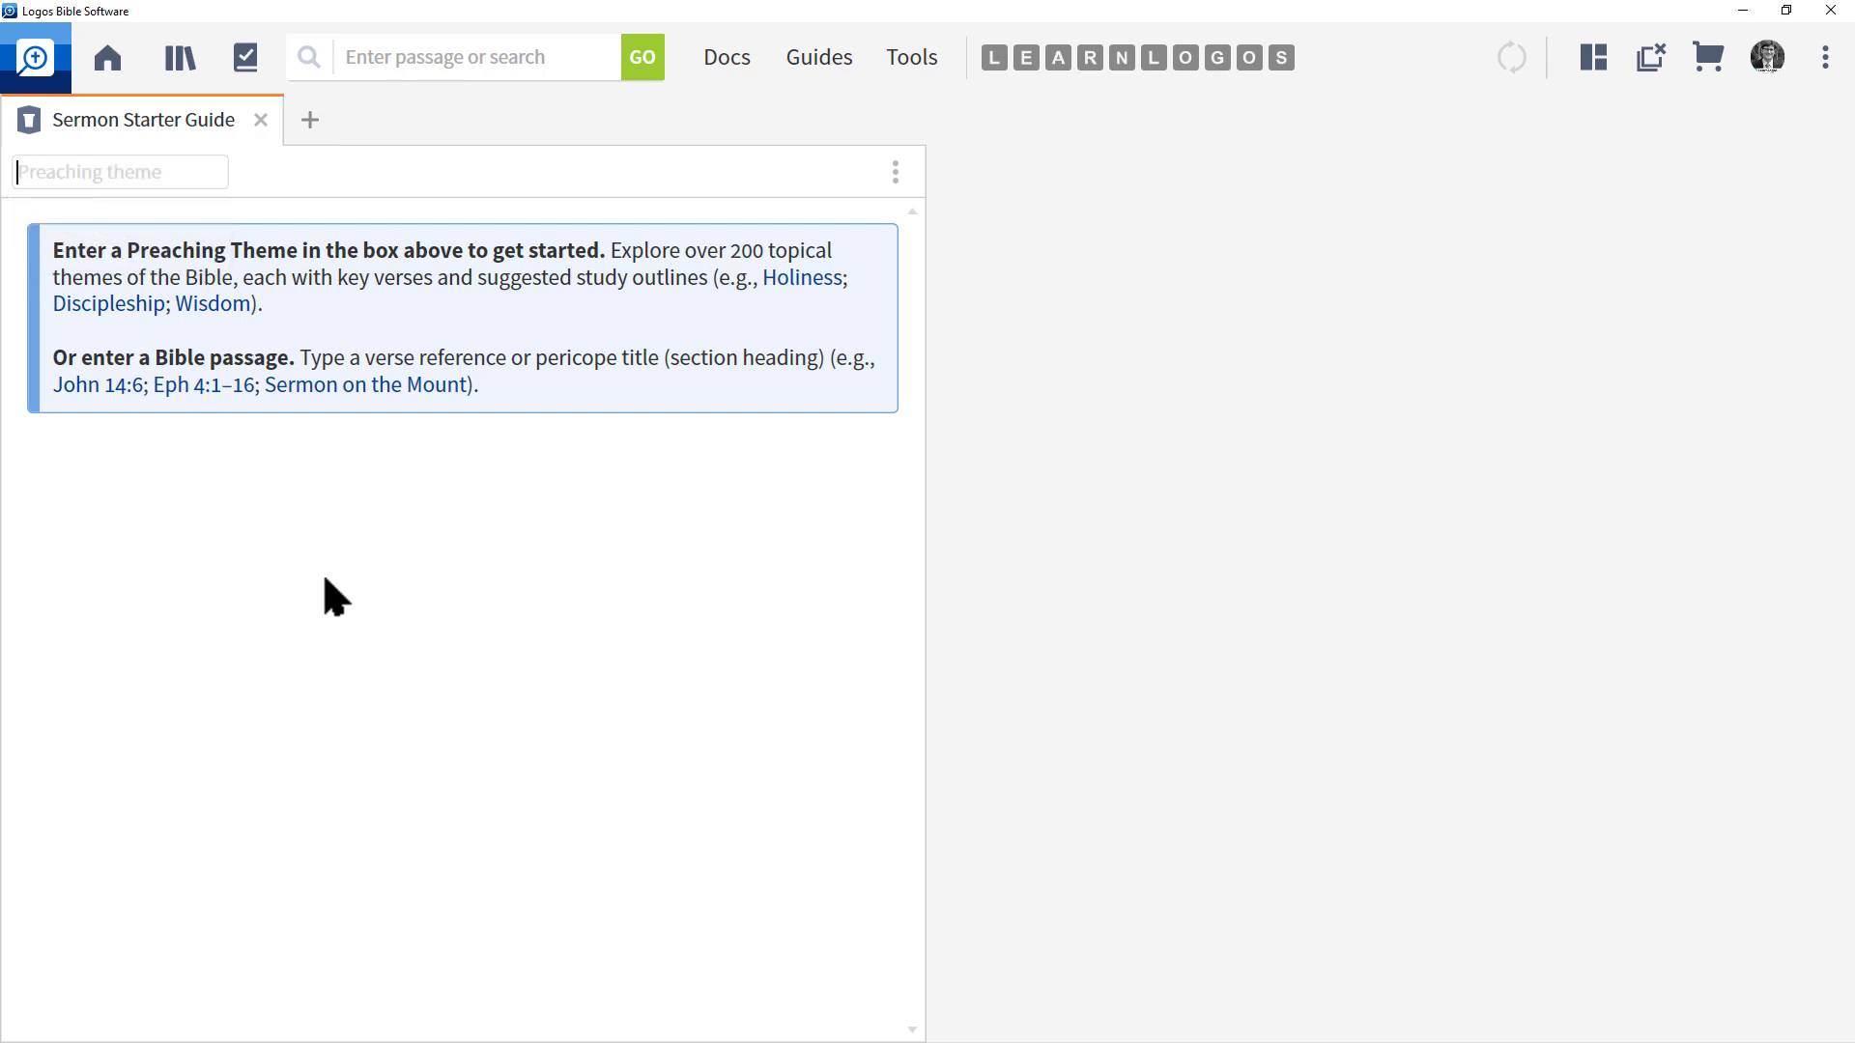
Look up Water as the preaching theme and load the passage Water is Turned into Blood, Ex 7:14–24
type("Water")
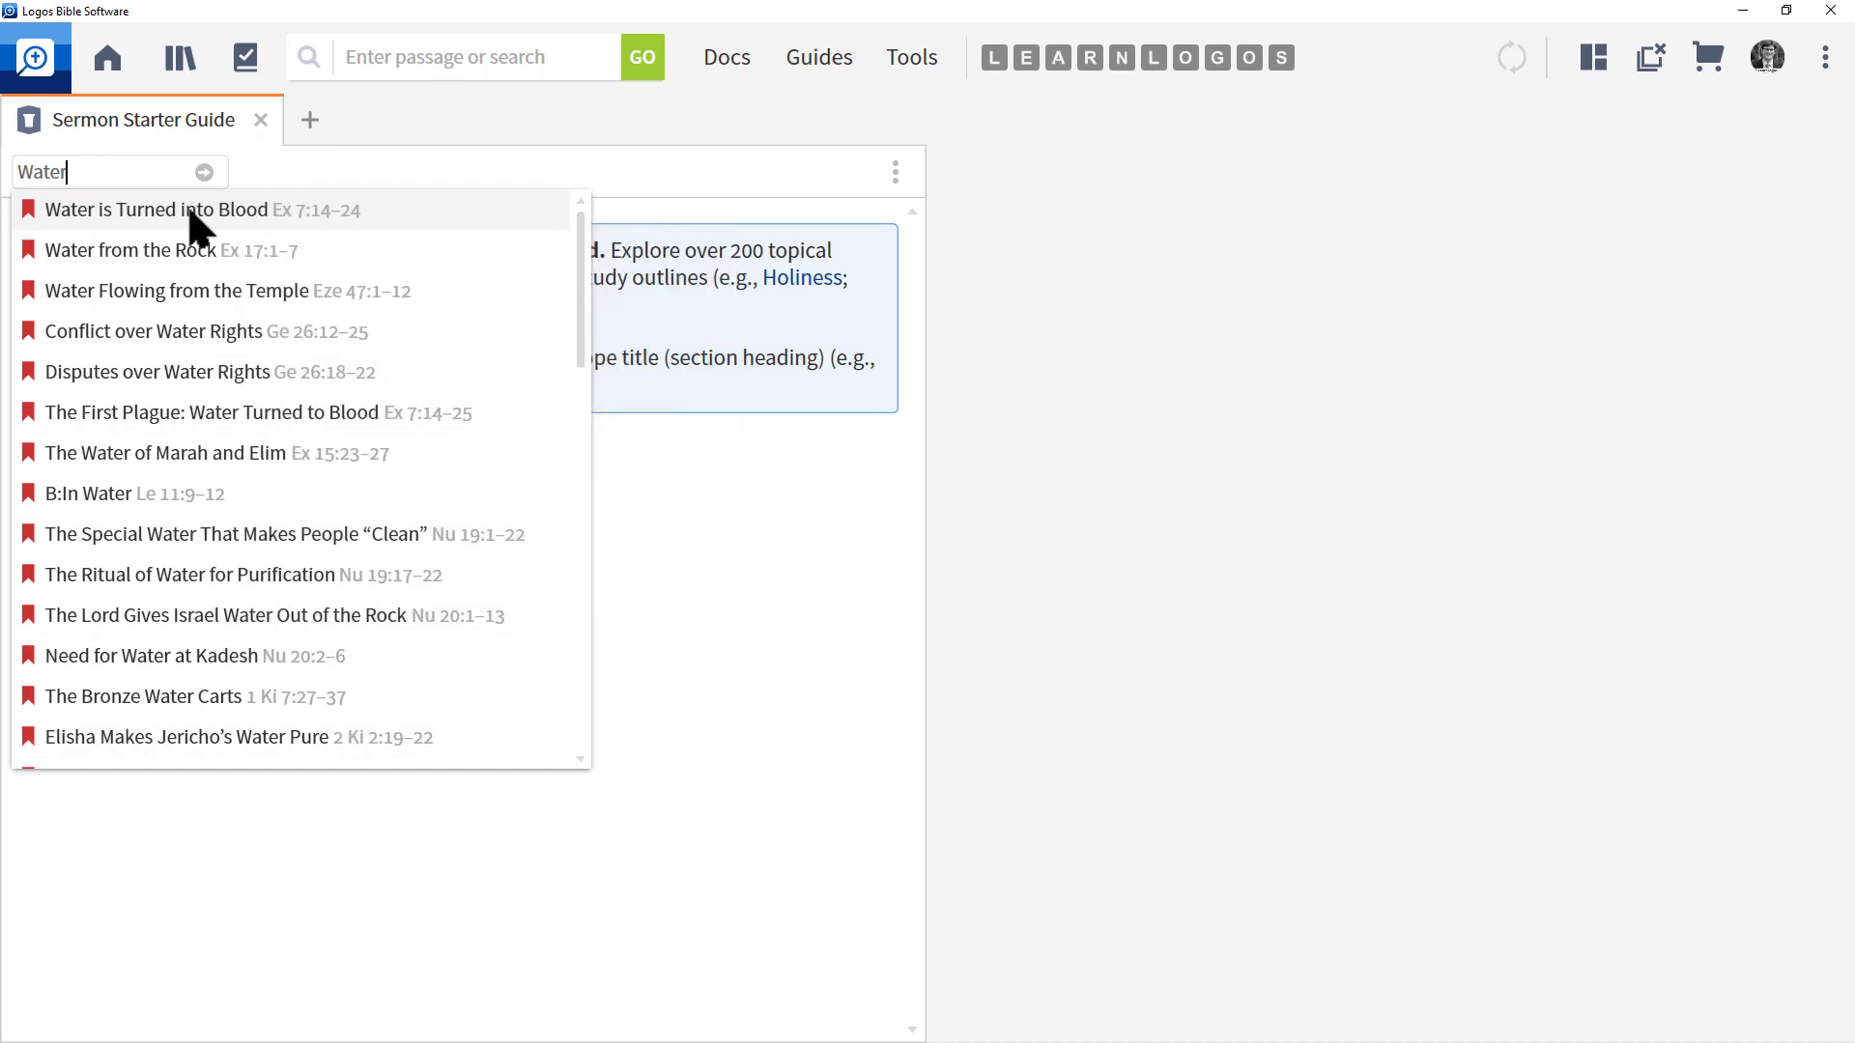
mouse_move(191, 218)
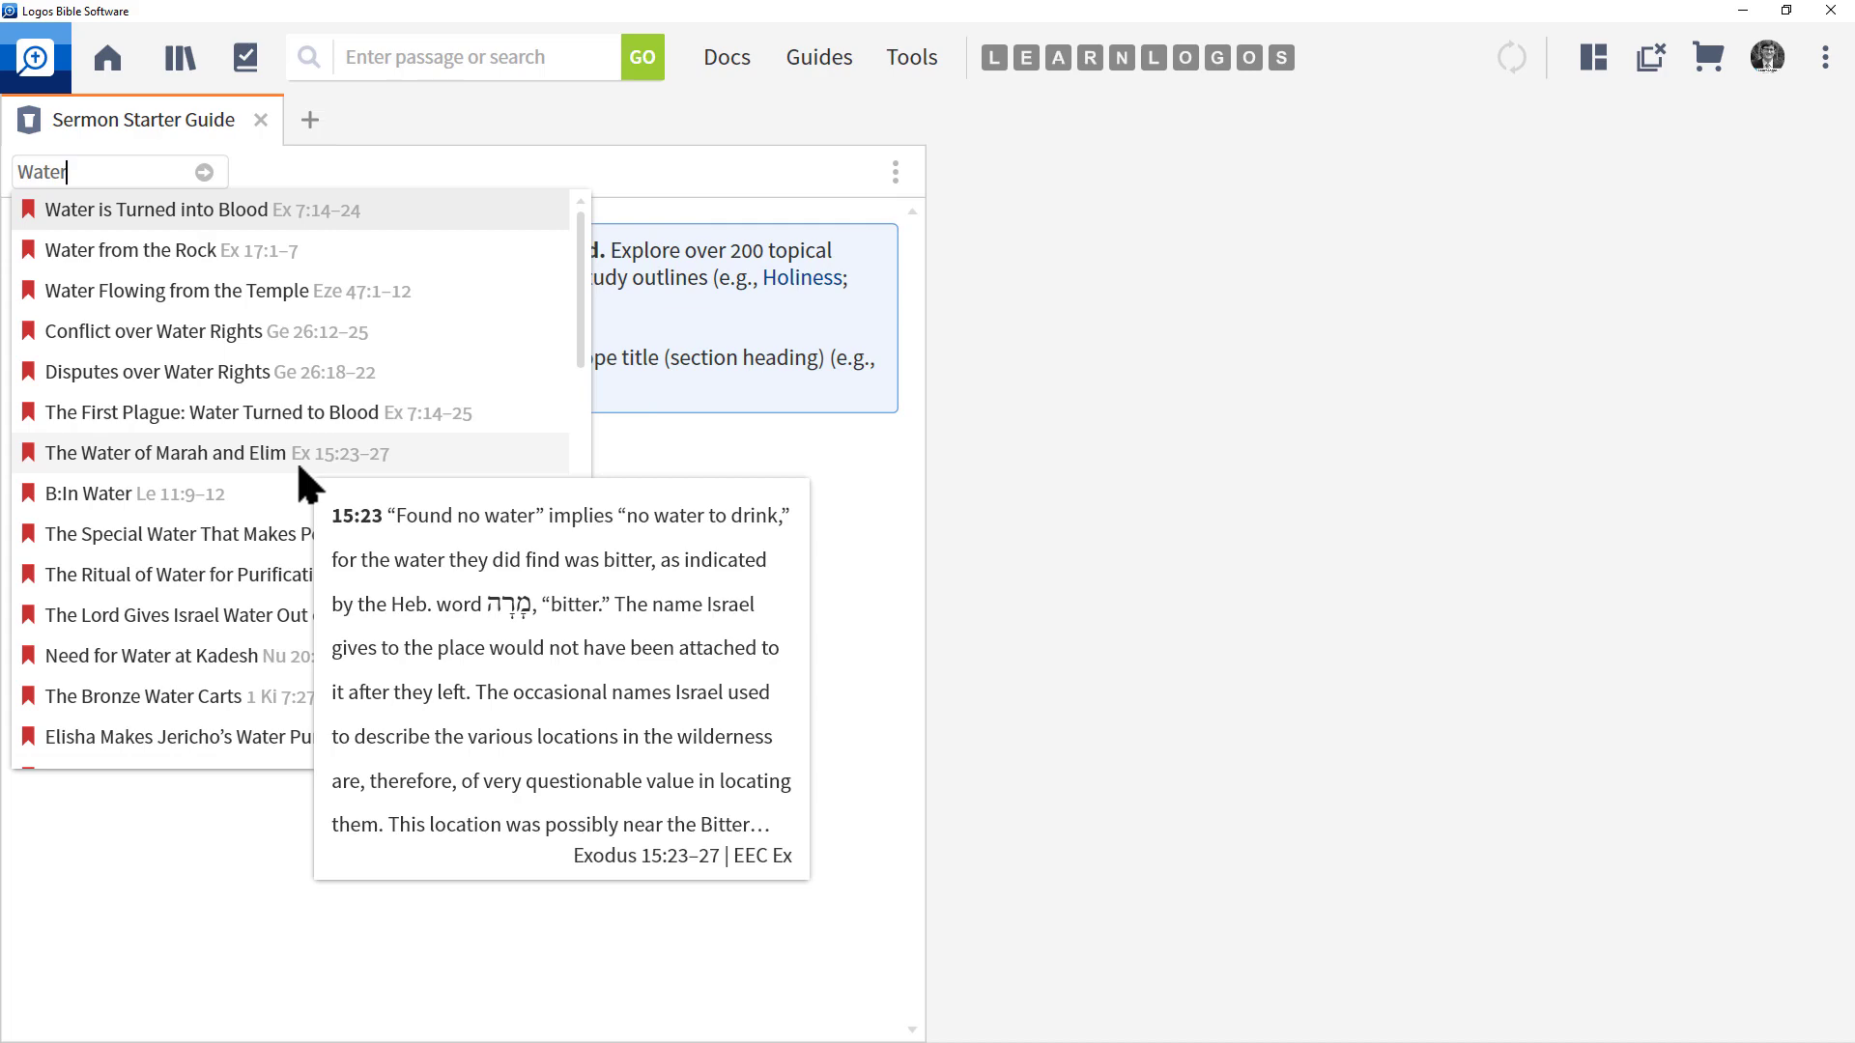
left_click(167, 210)
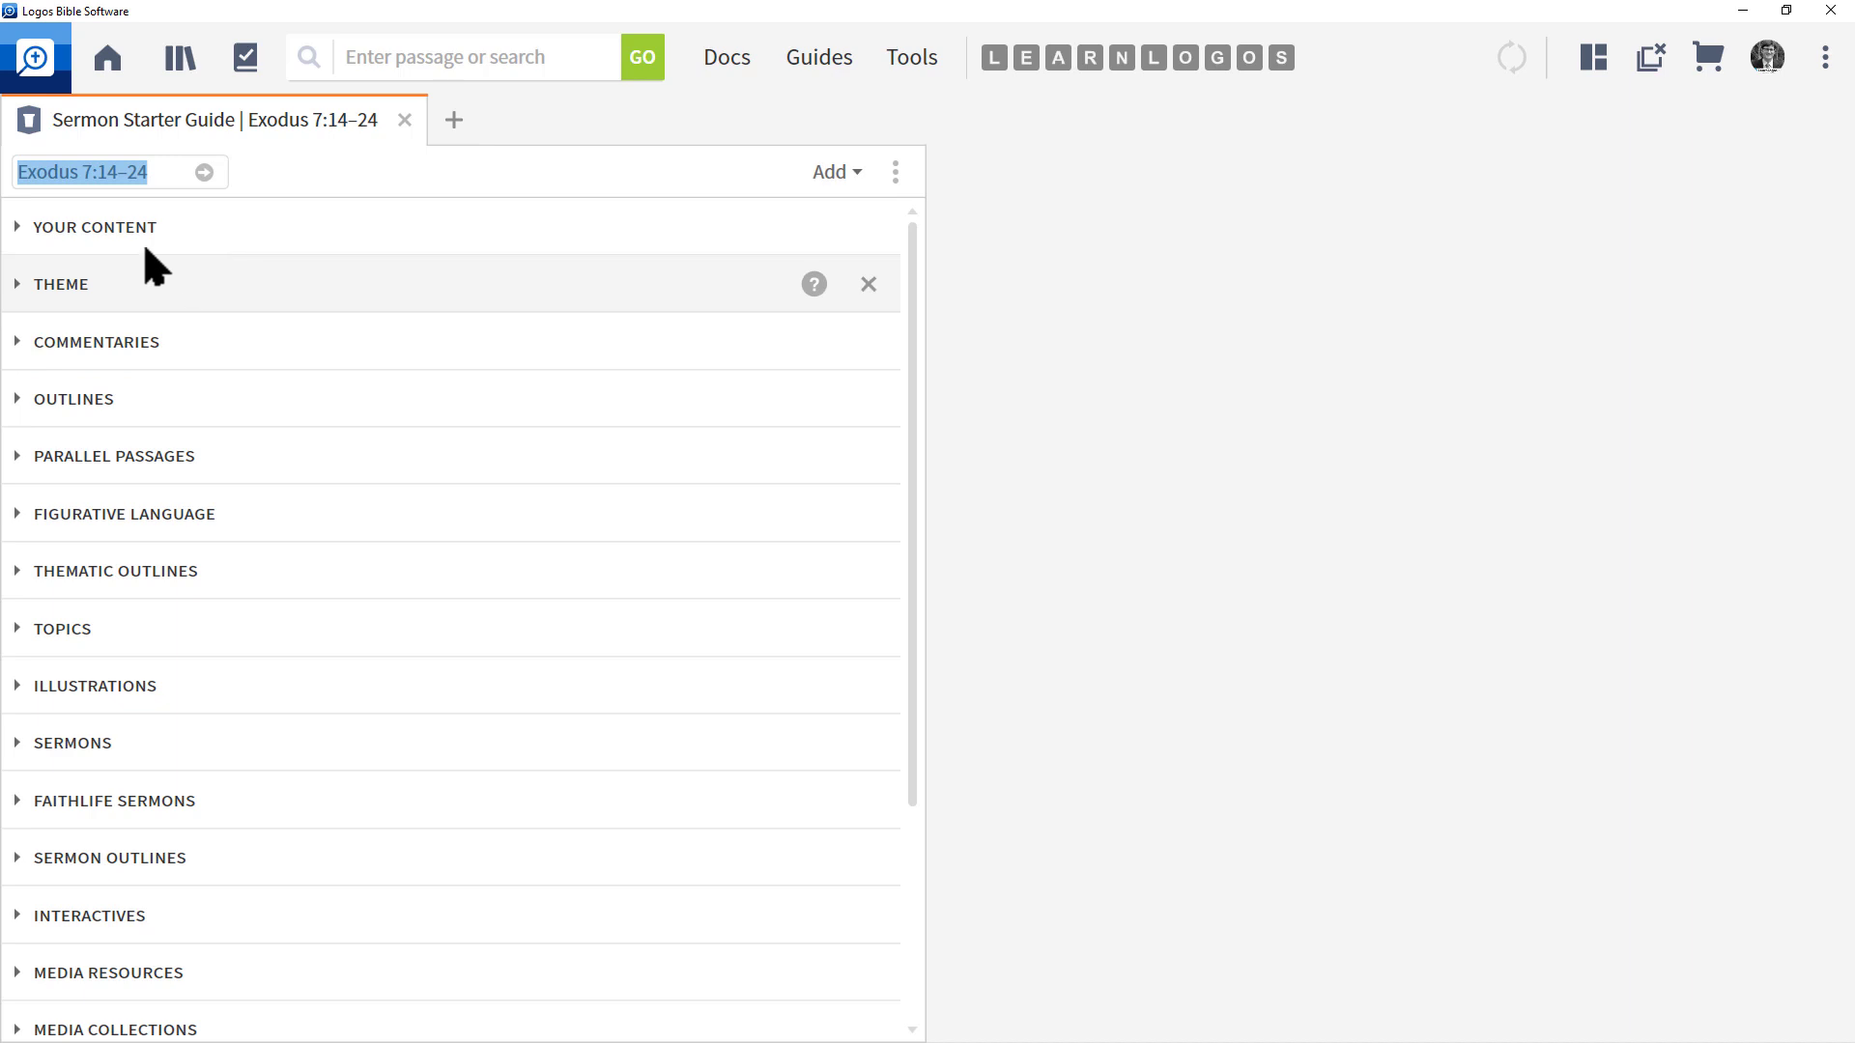
Review the Your Content section, regroup its results by type, and collapse the section
left_click(67, 228)
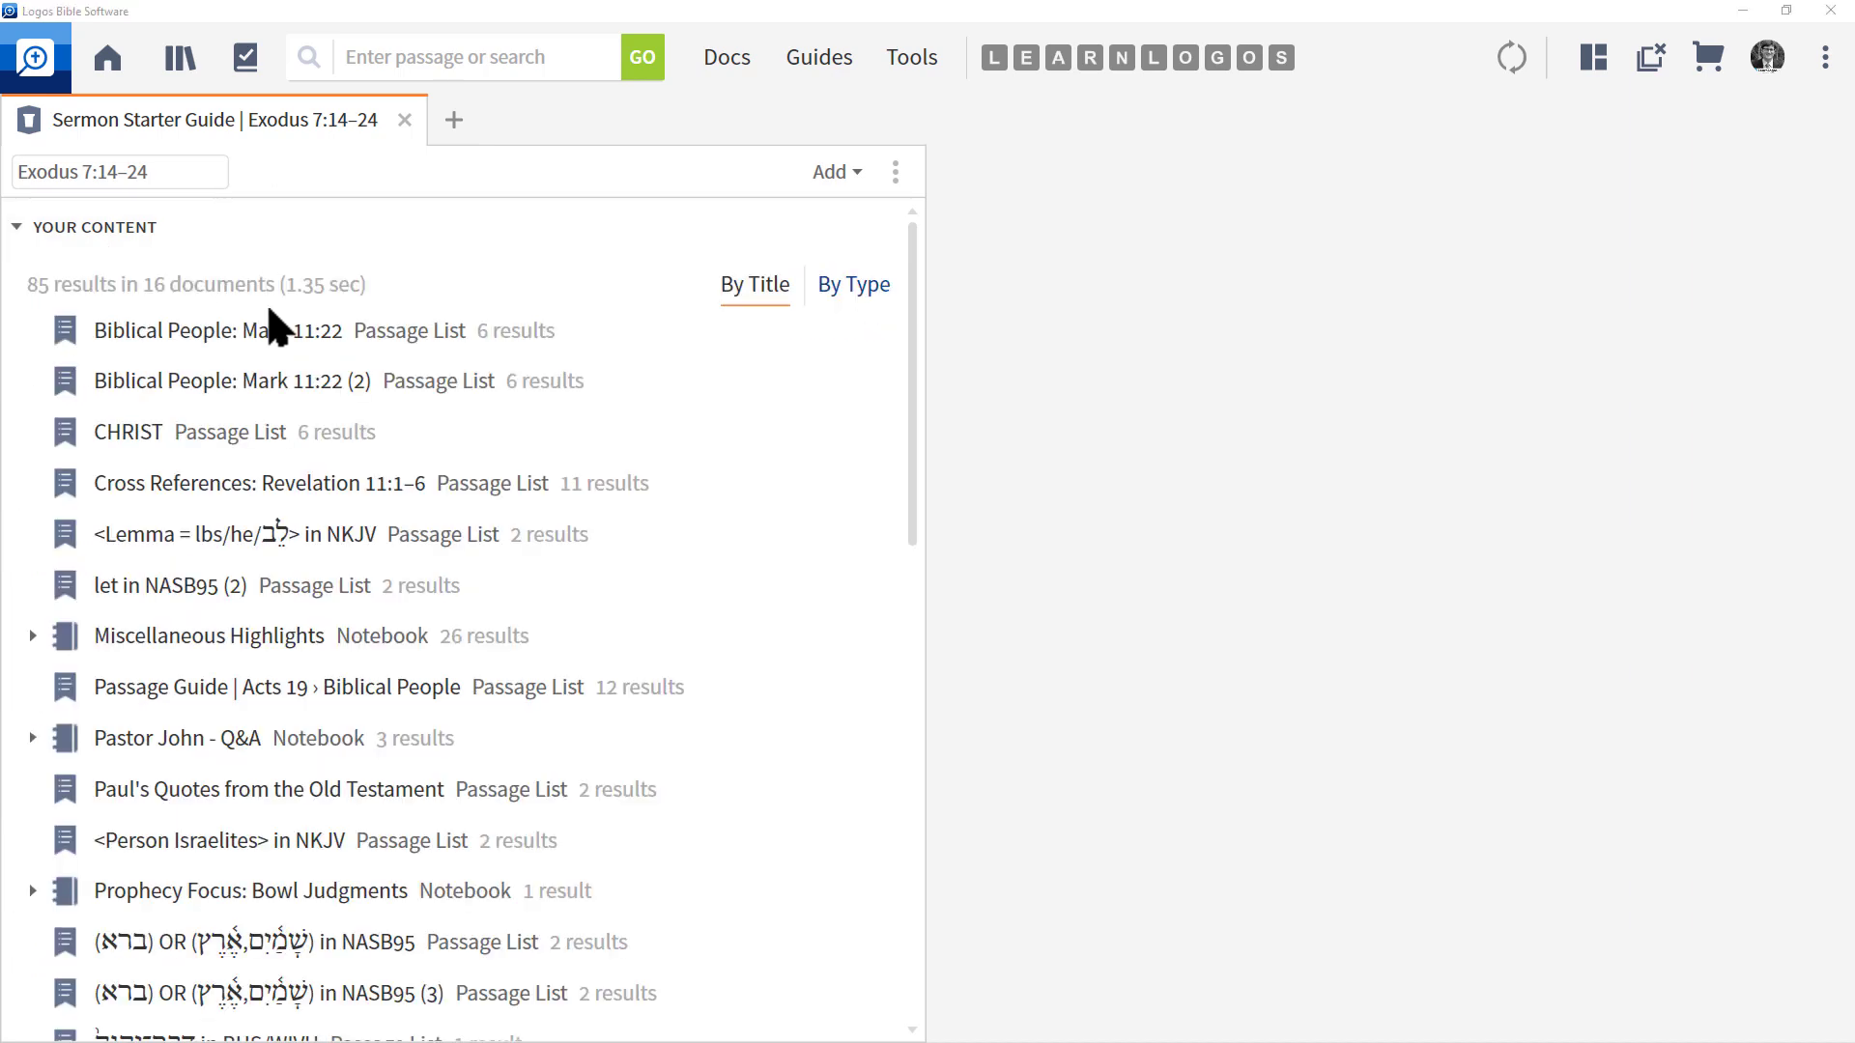
mouse_move(713, 315)
left_mouse_down()
mouse_move(902, 259)
mouse_move(719, 301)
mouse_move(785, 323)
left_mouse_up()
key("Escape")
left_click(863, 288)
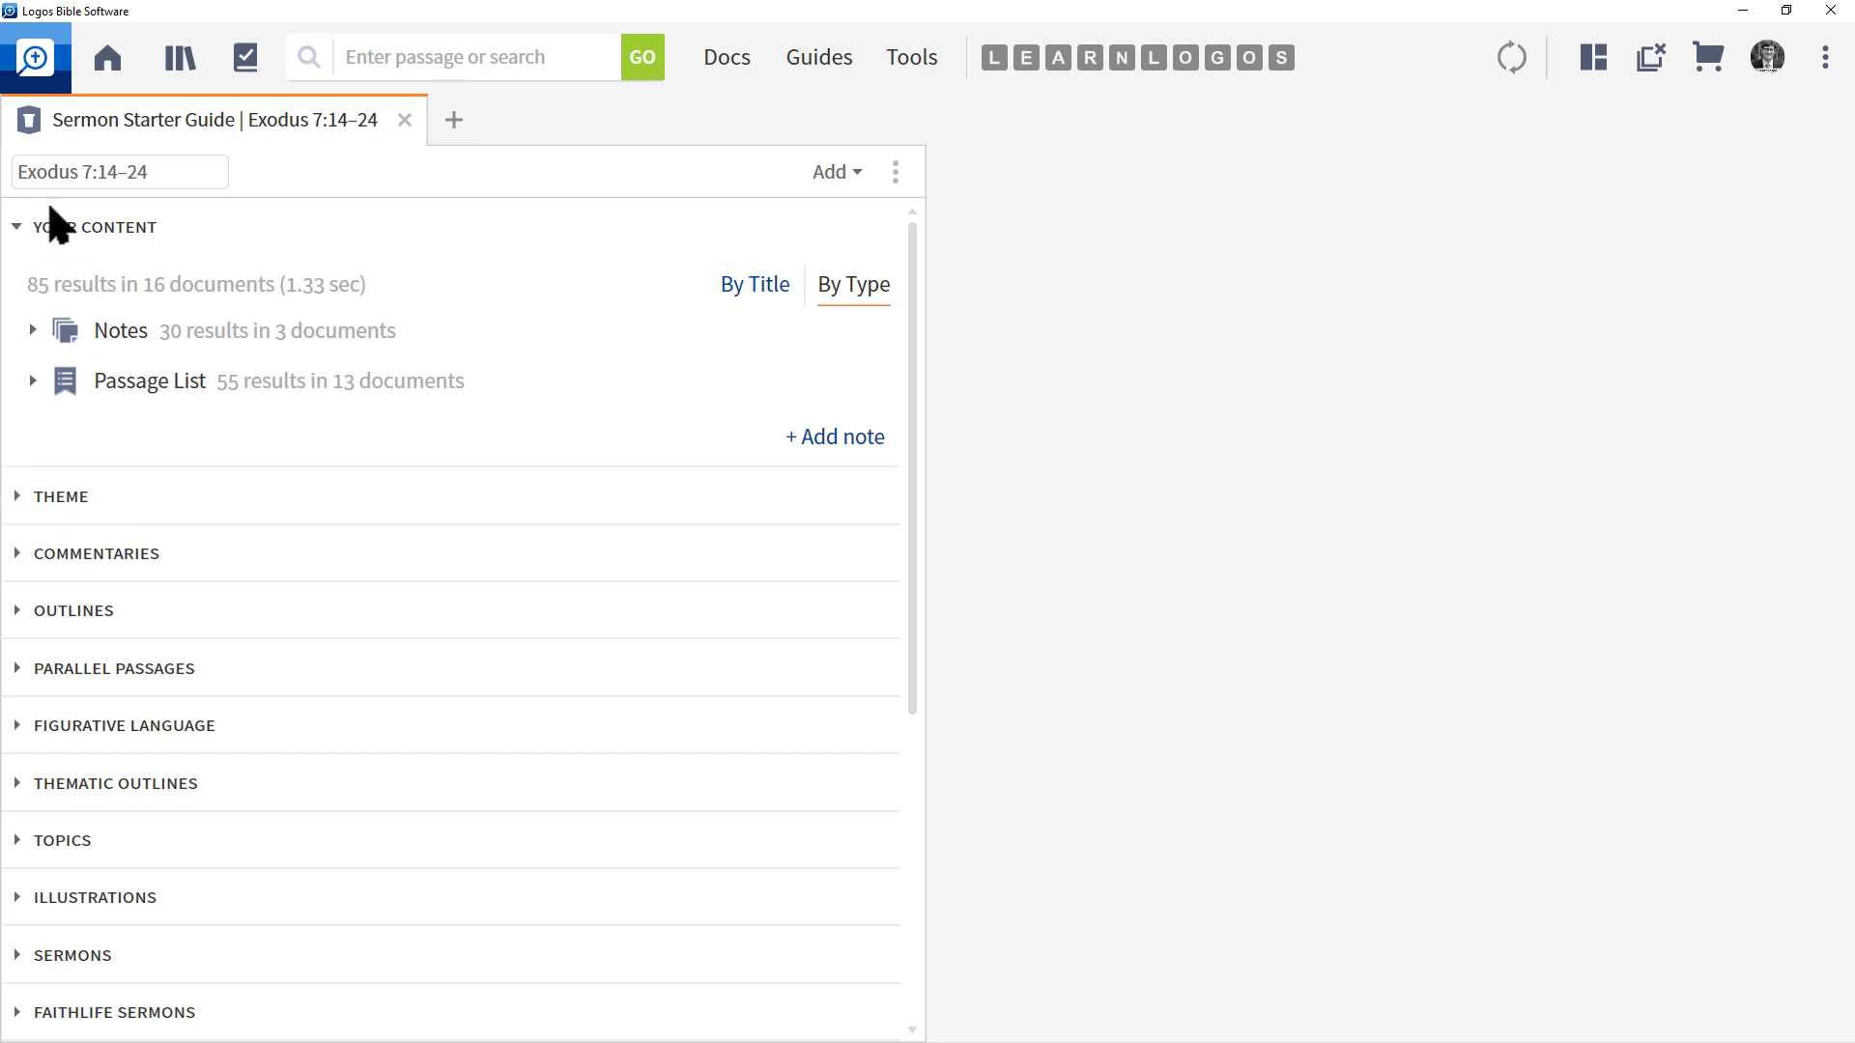
left_click(119, 227)
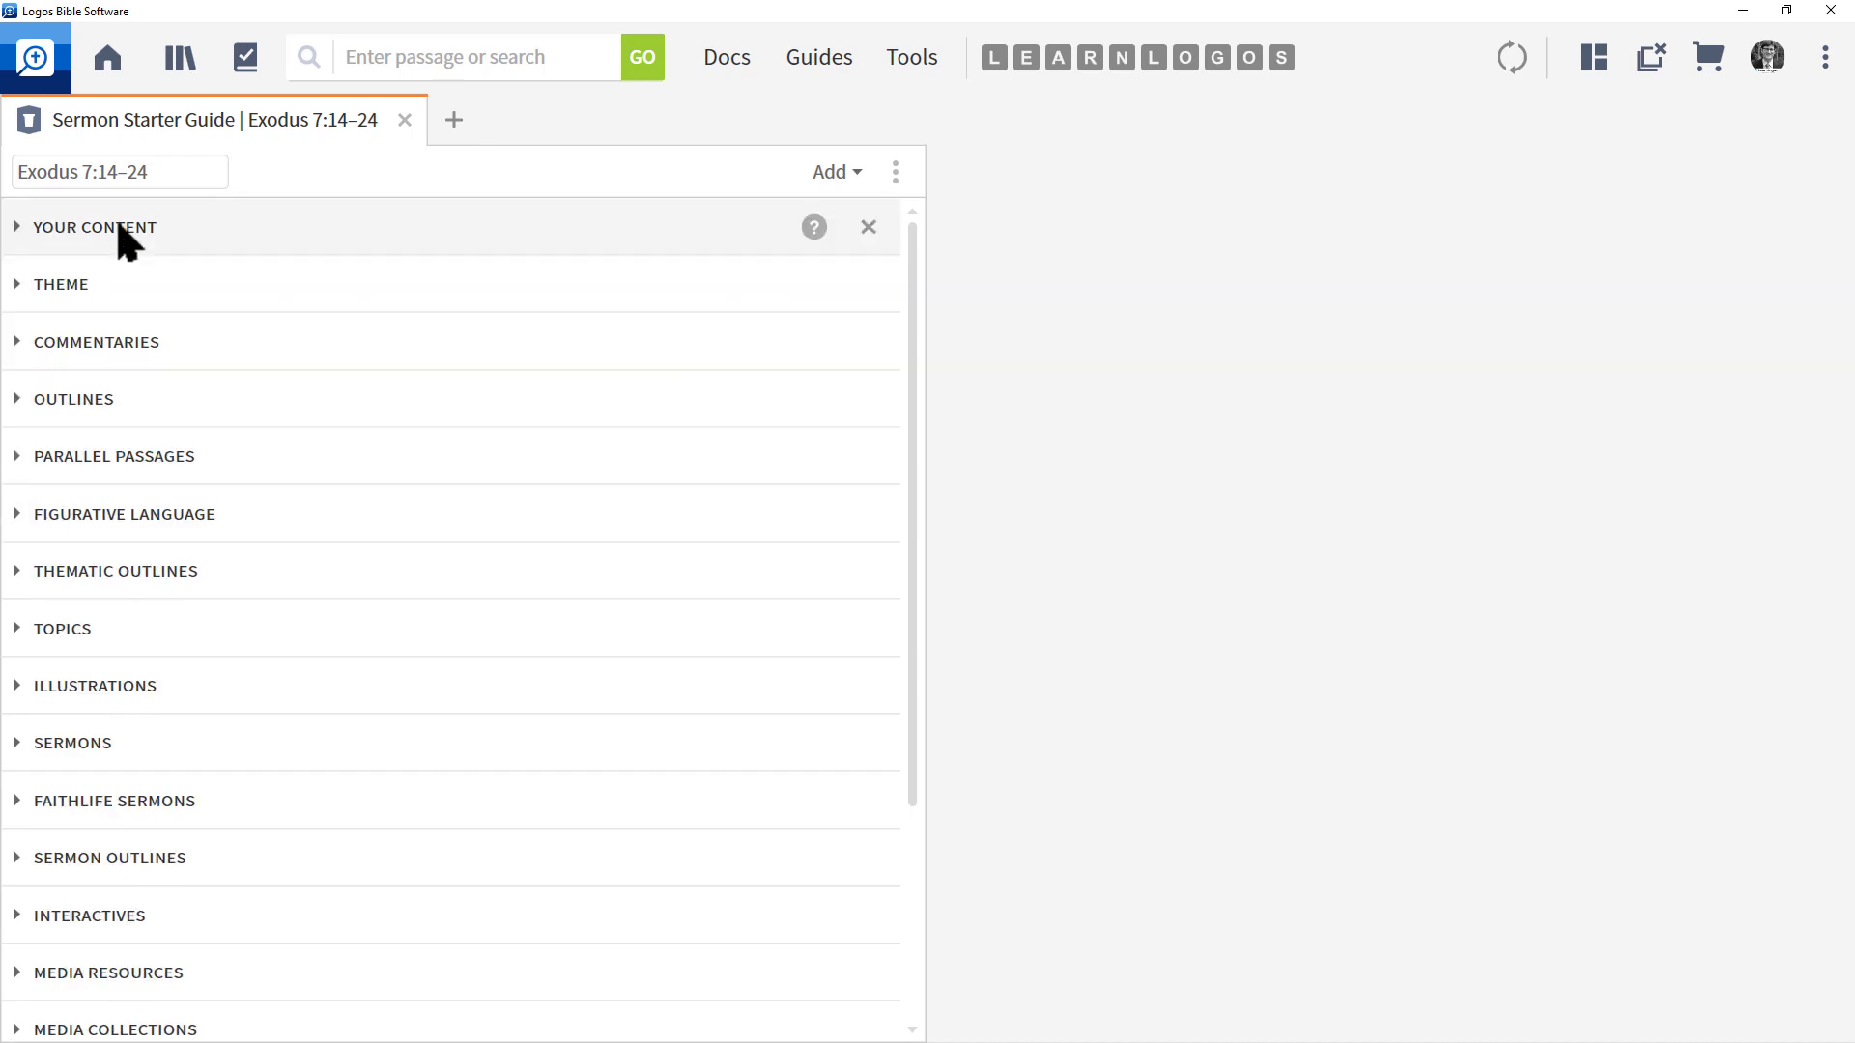
View the Miracles guide linked from the Theme section, closing both the guide and the section when done
left_click(100, 280)
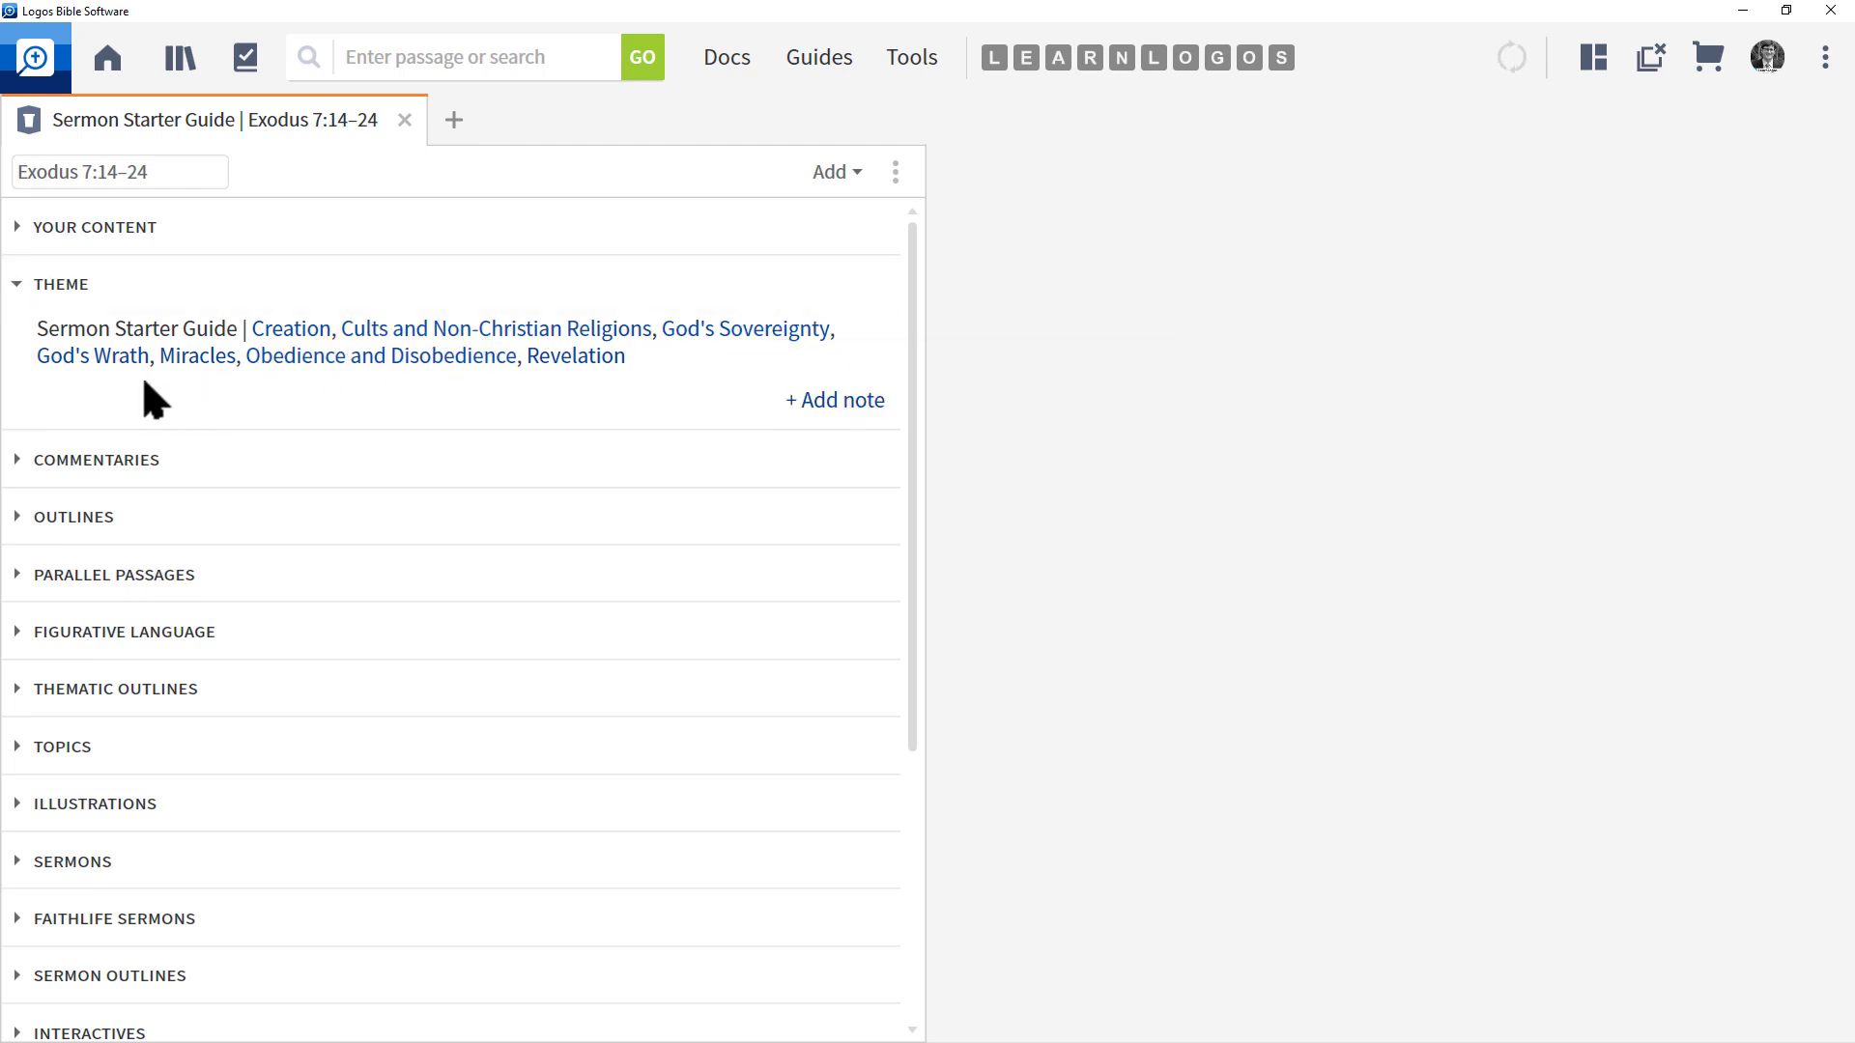
left_click(193, 357)
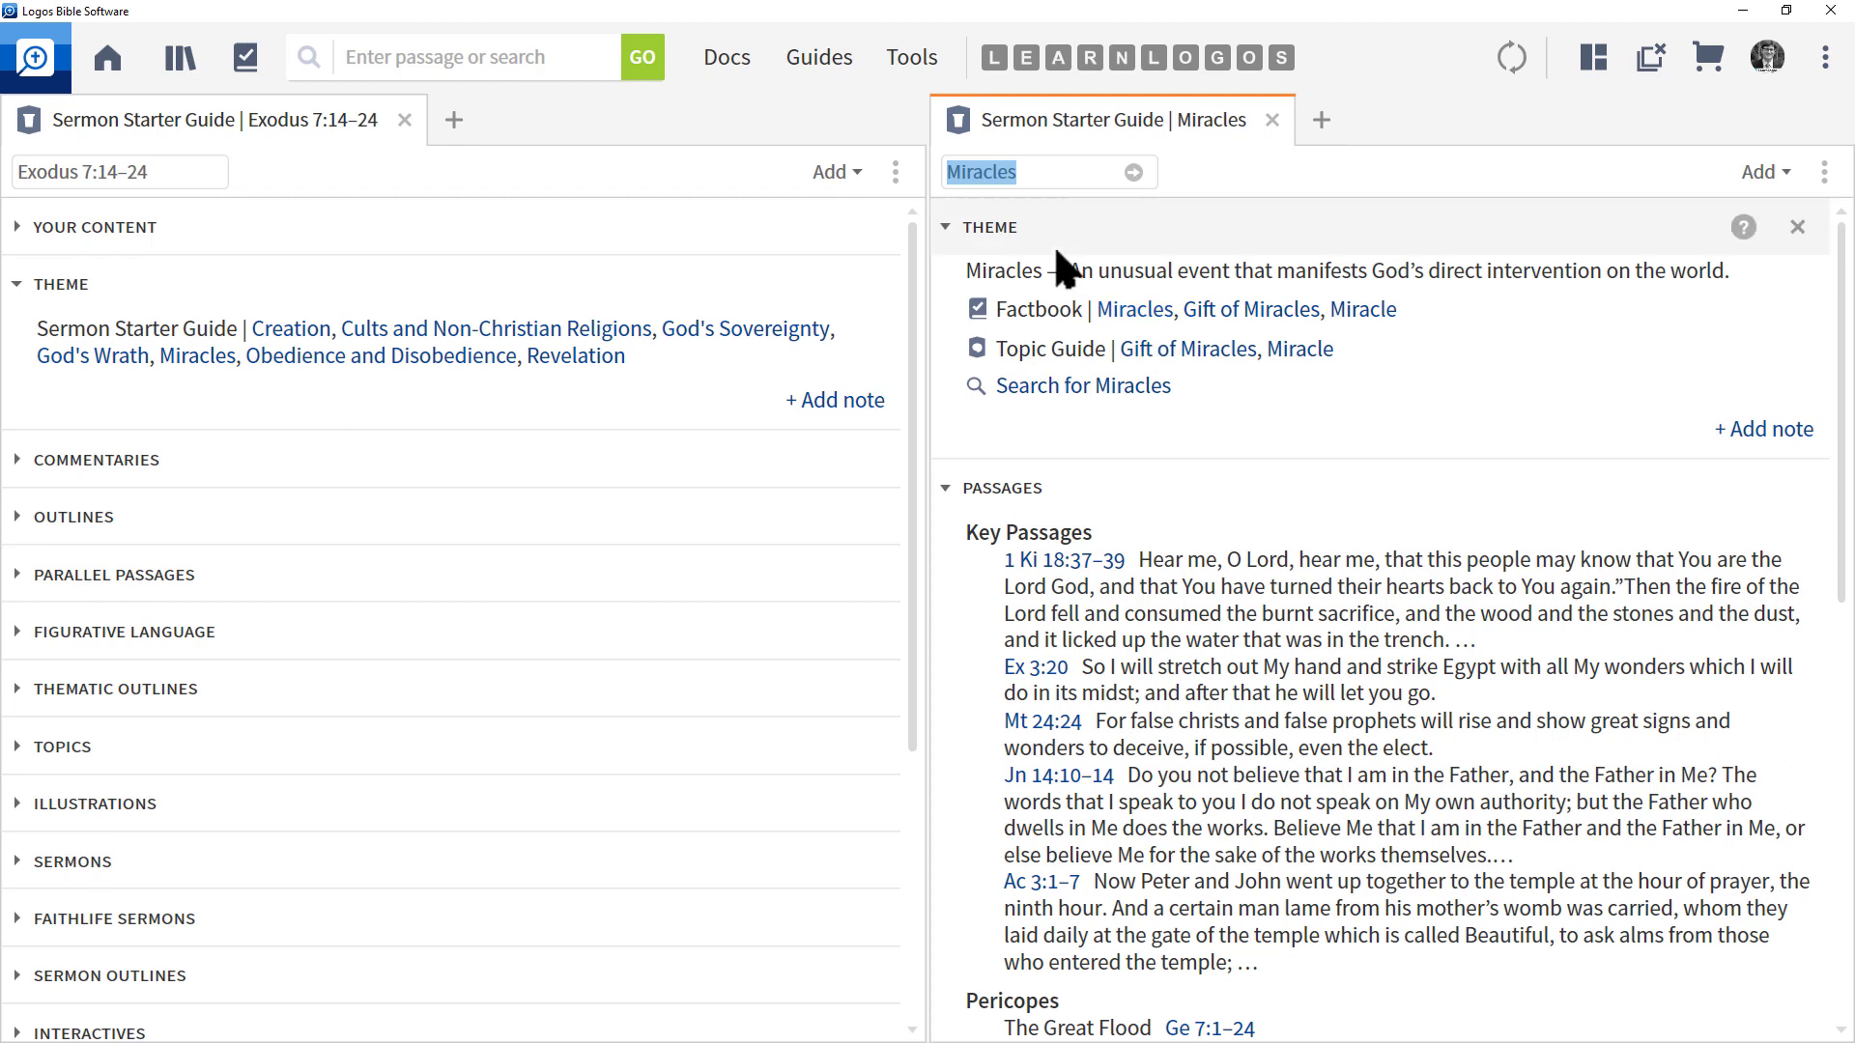
left_click(1272, 118)
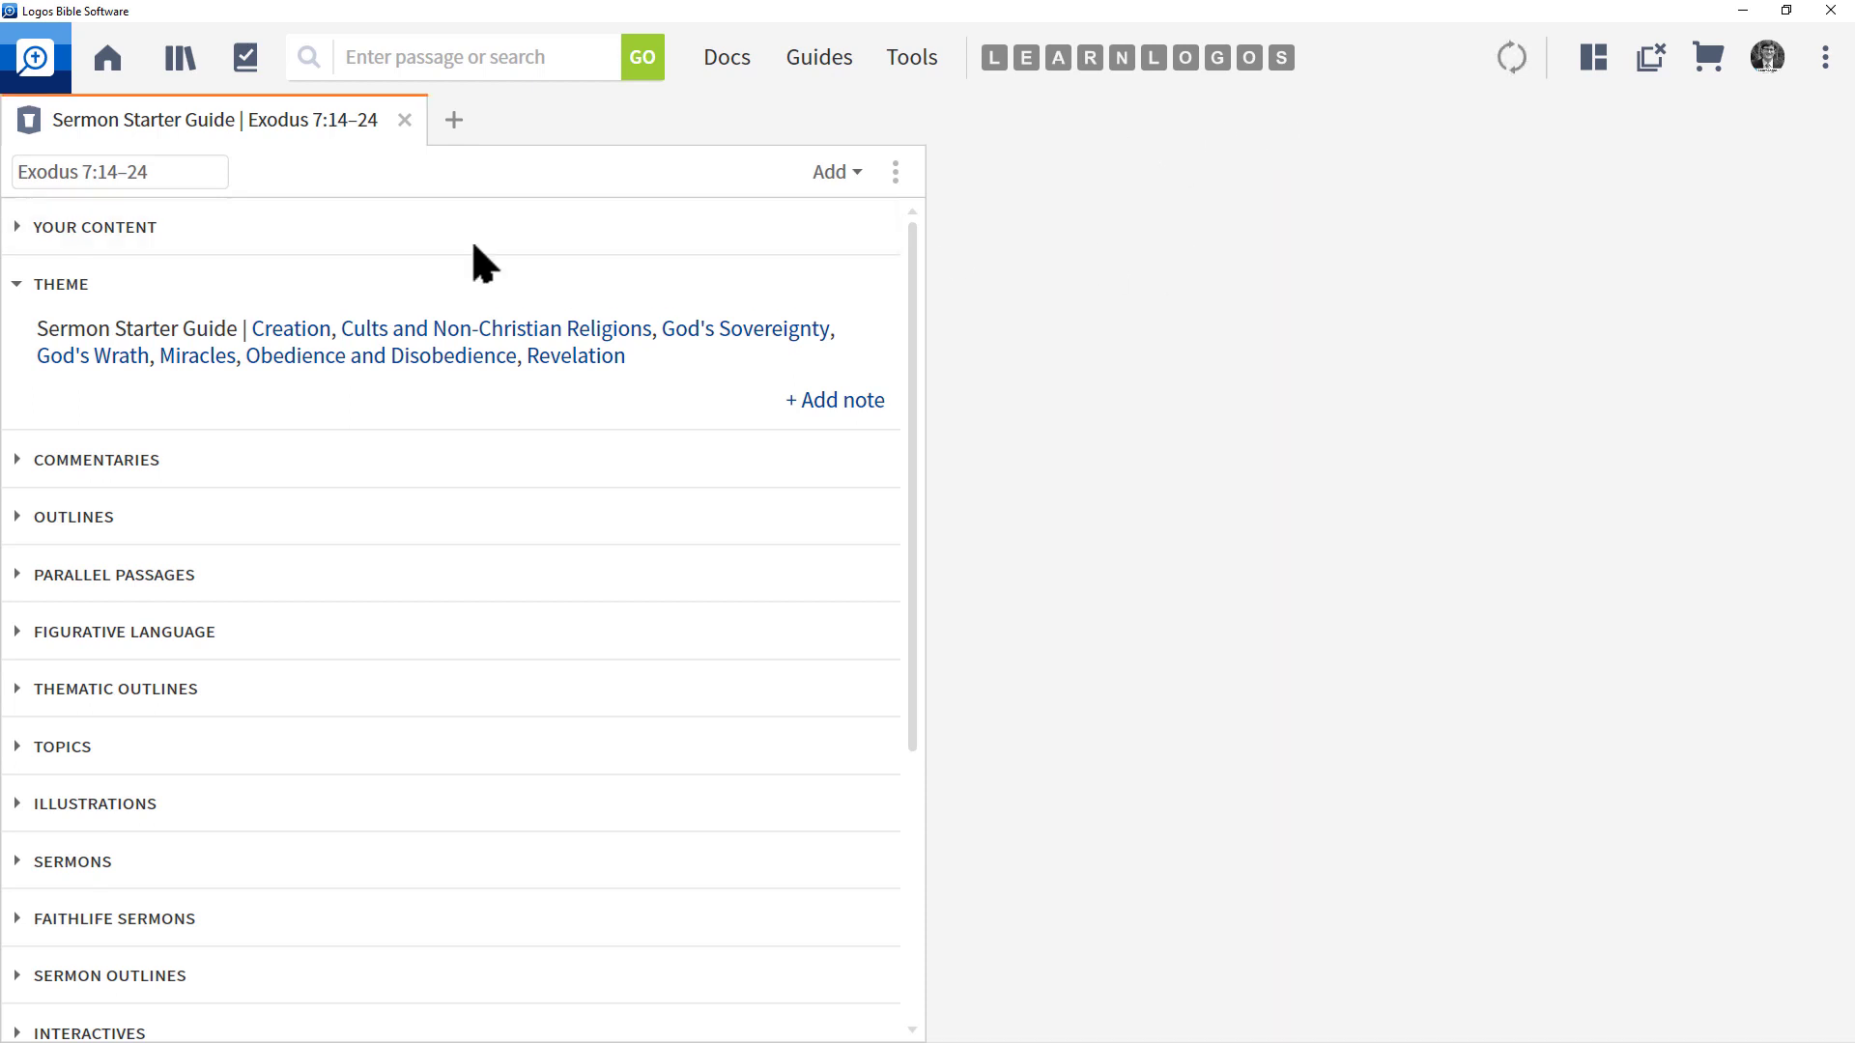
left_click(81, 284)
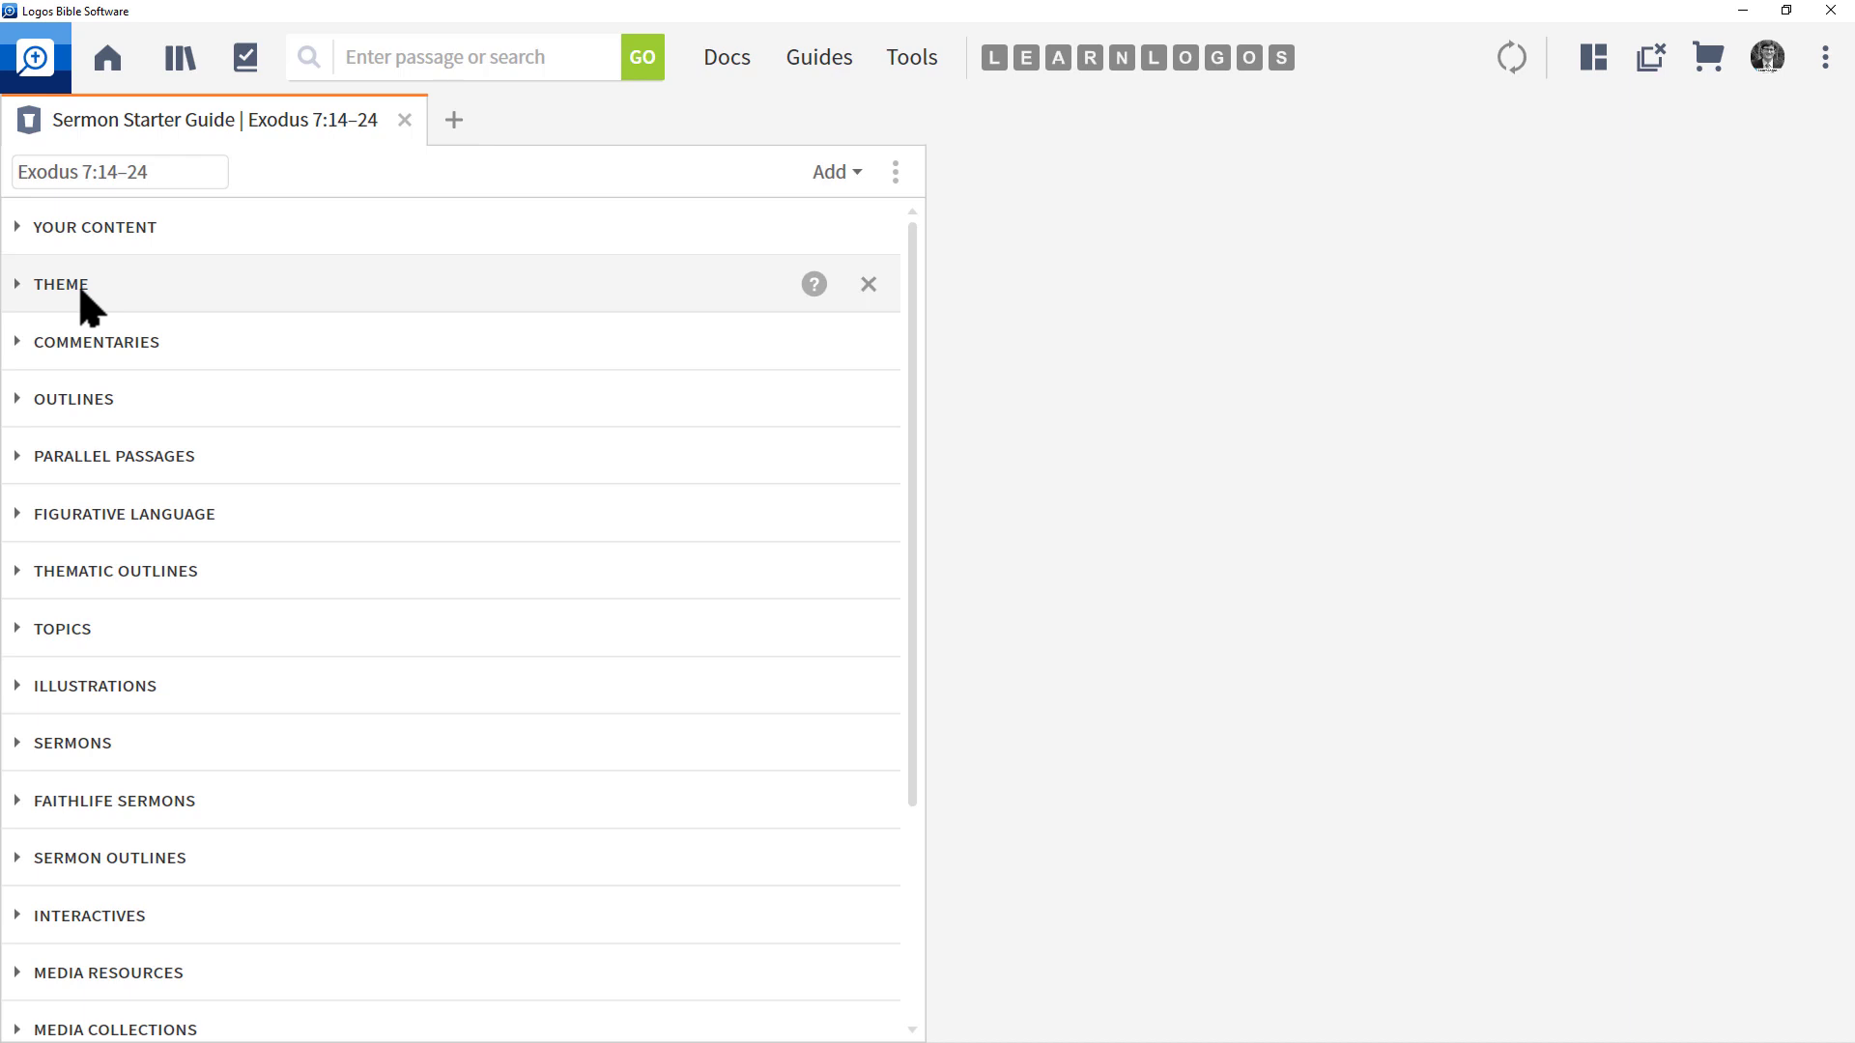
Review the Commentaries section for the passage along with its collection settings, and collapse the section
left_click(200, 345)
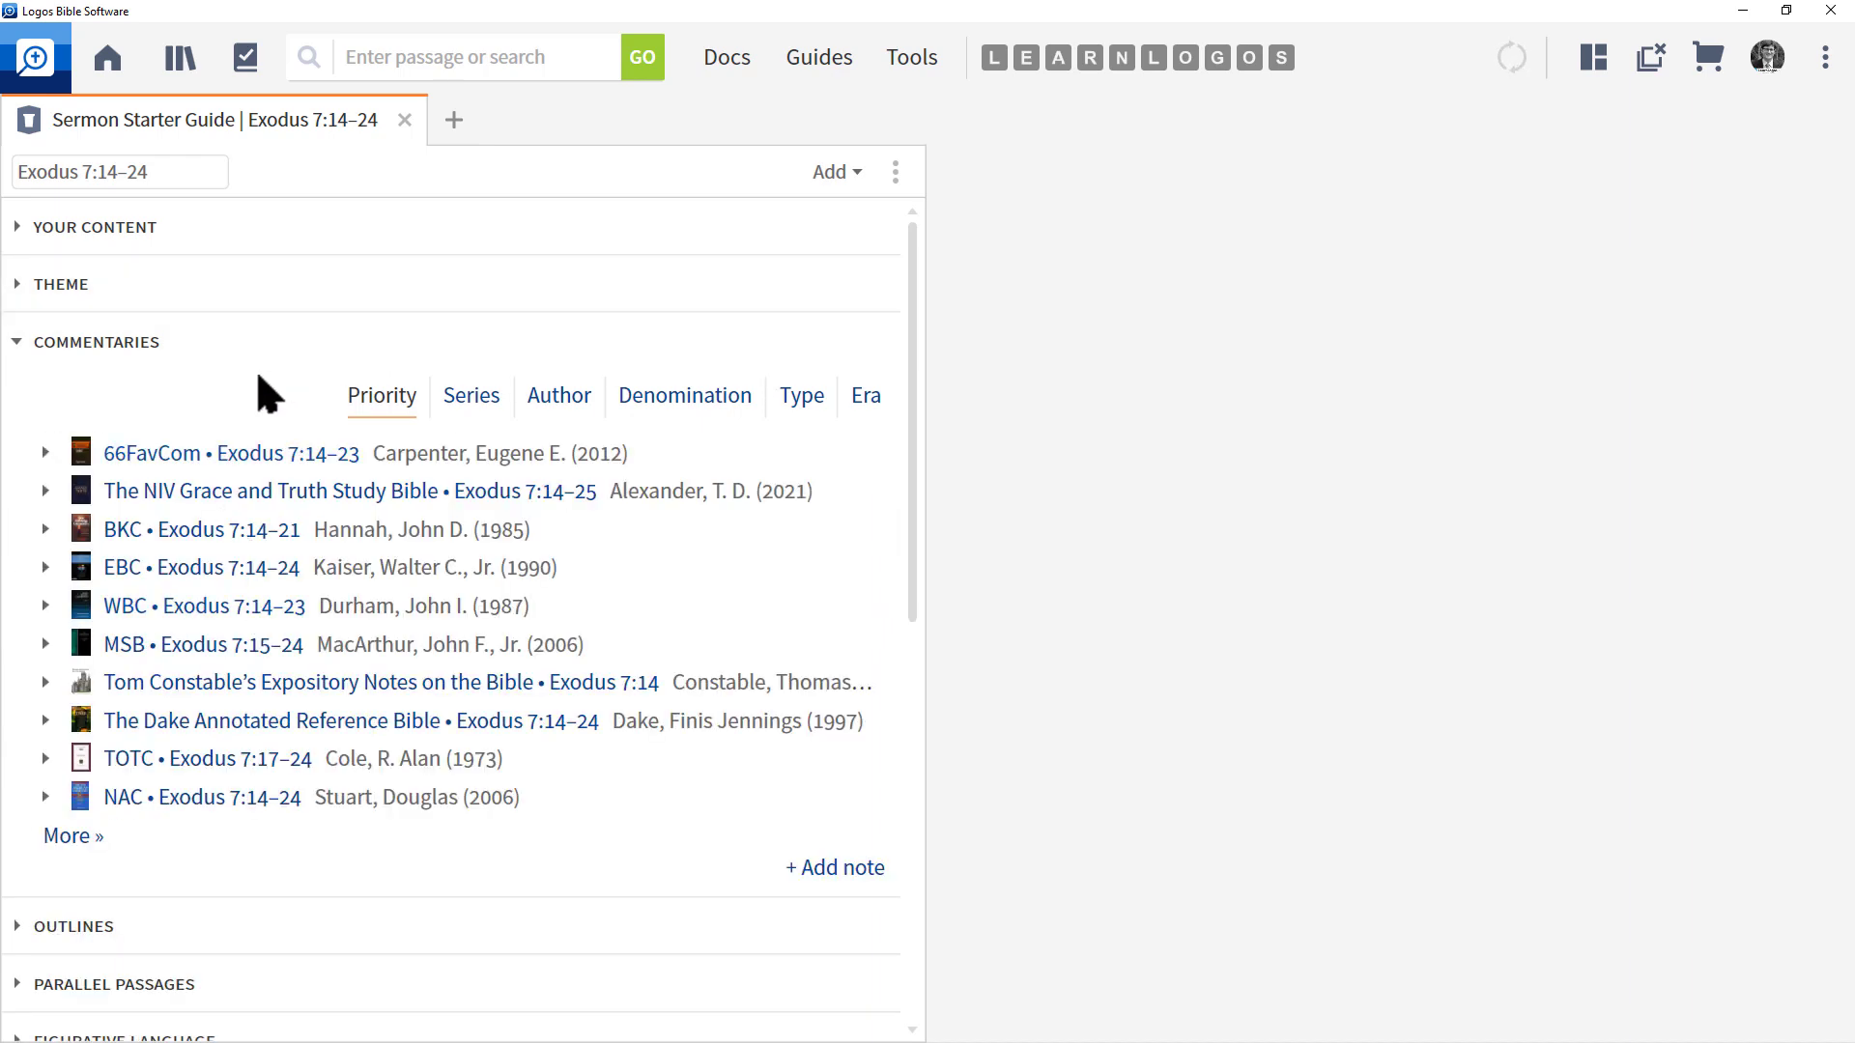
left_click(787, 343)
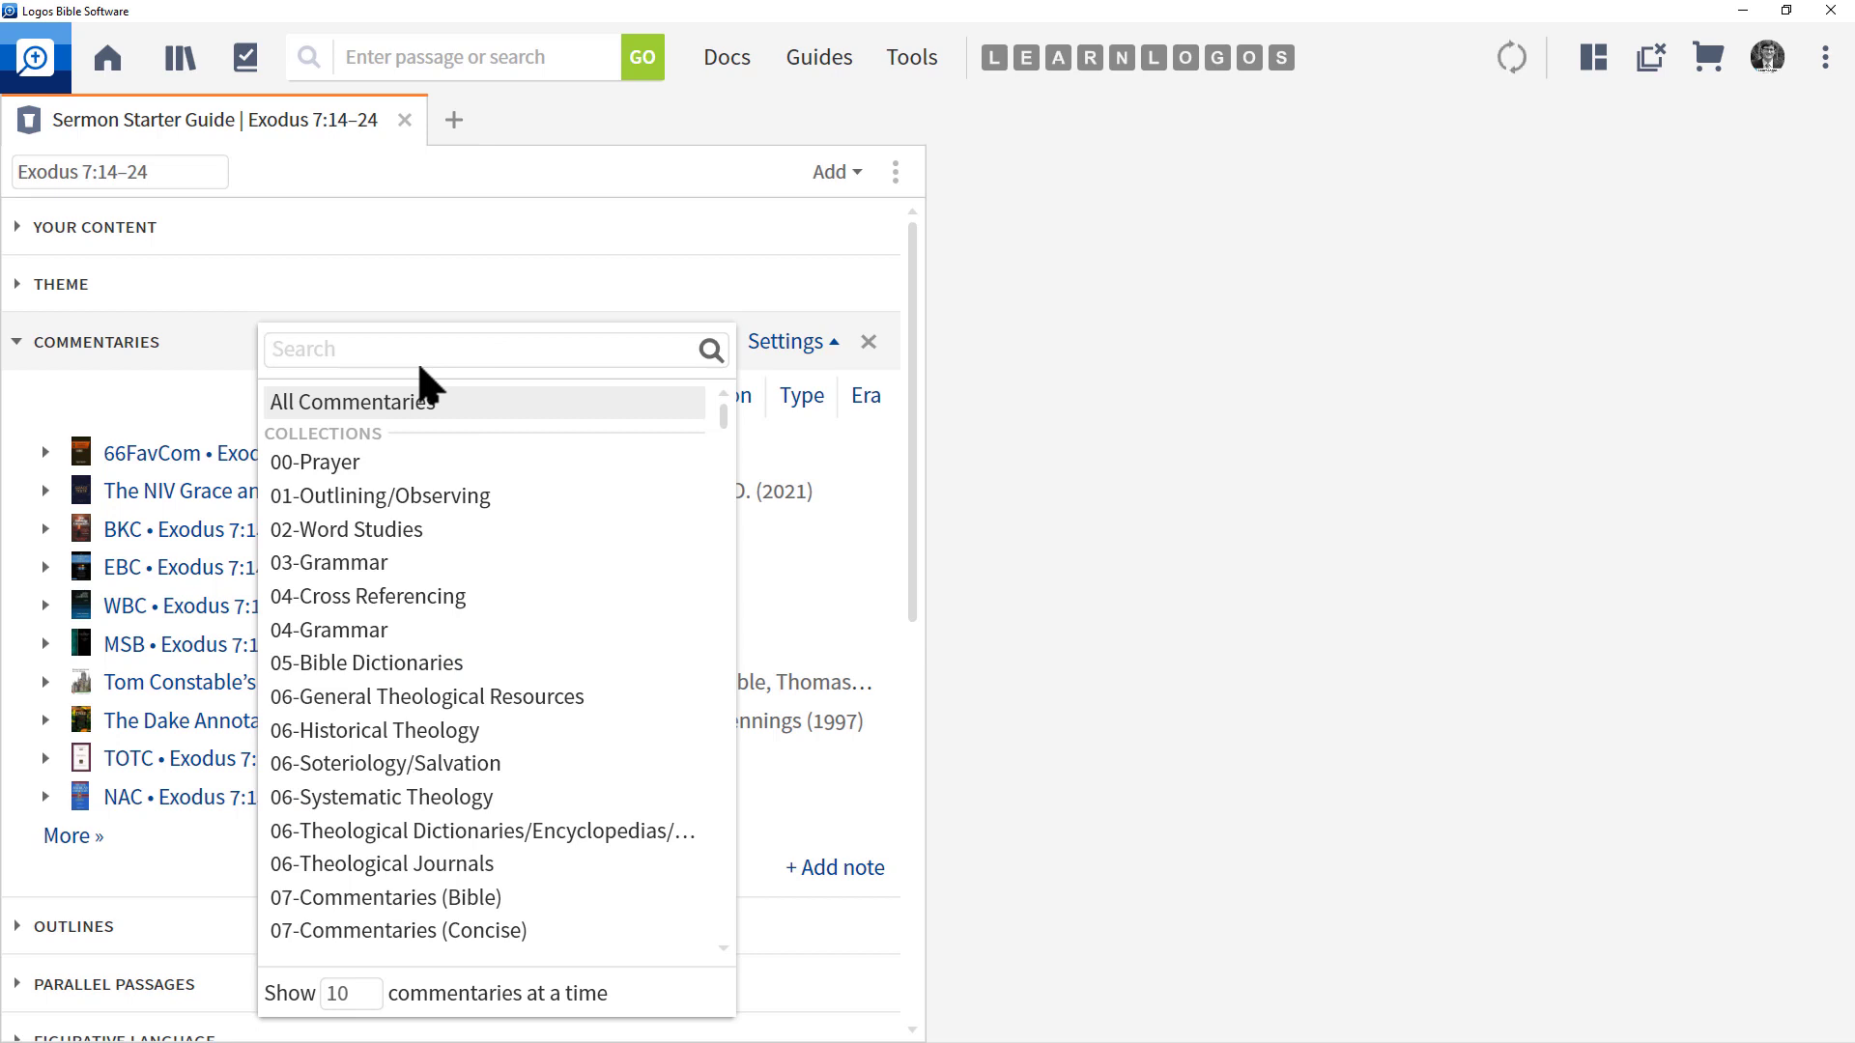
left_click(197, 348)
left_click(197, 348)
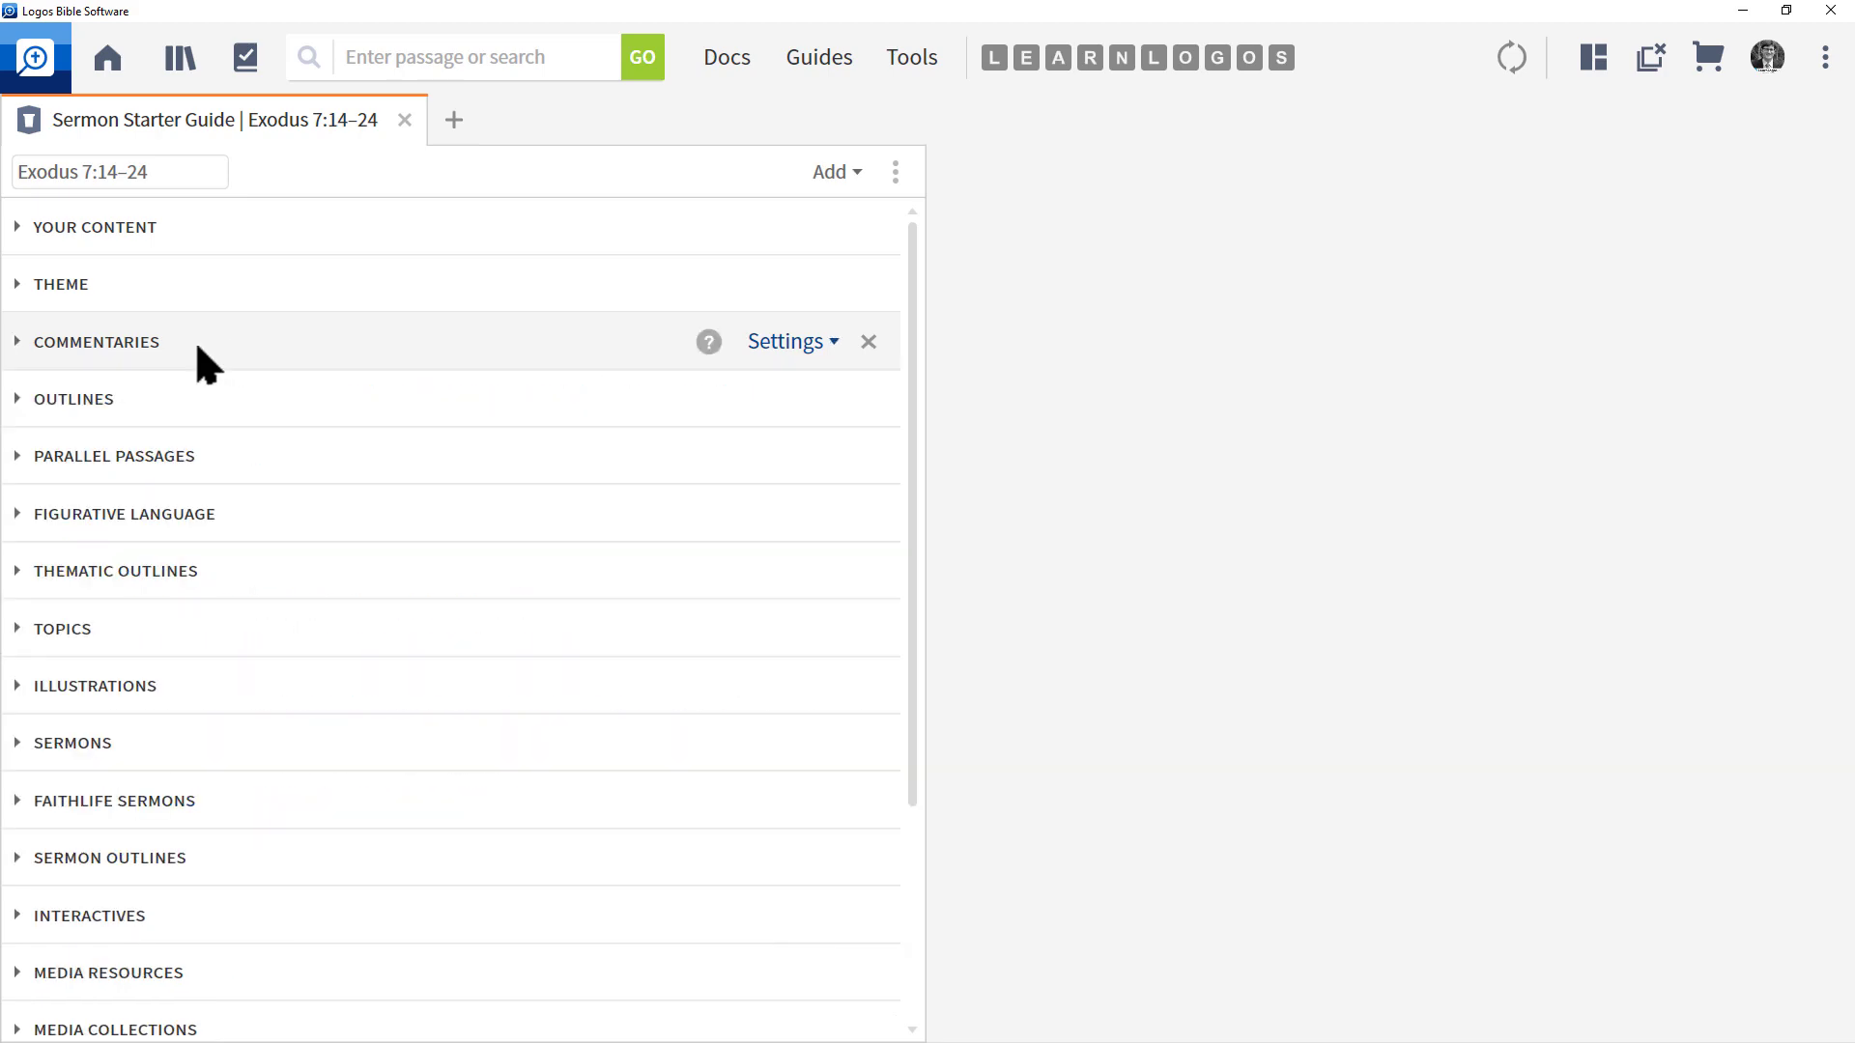
left_click(197, 347)
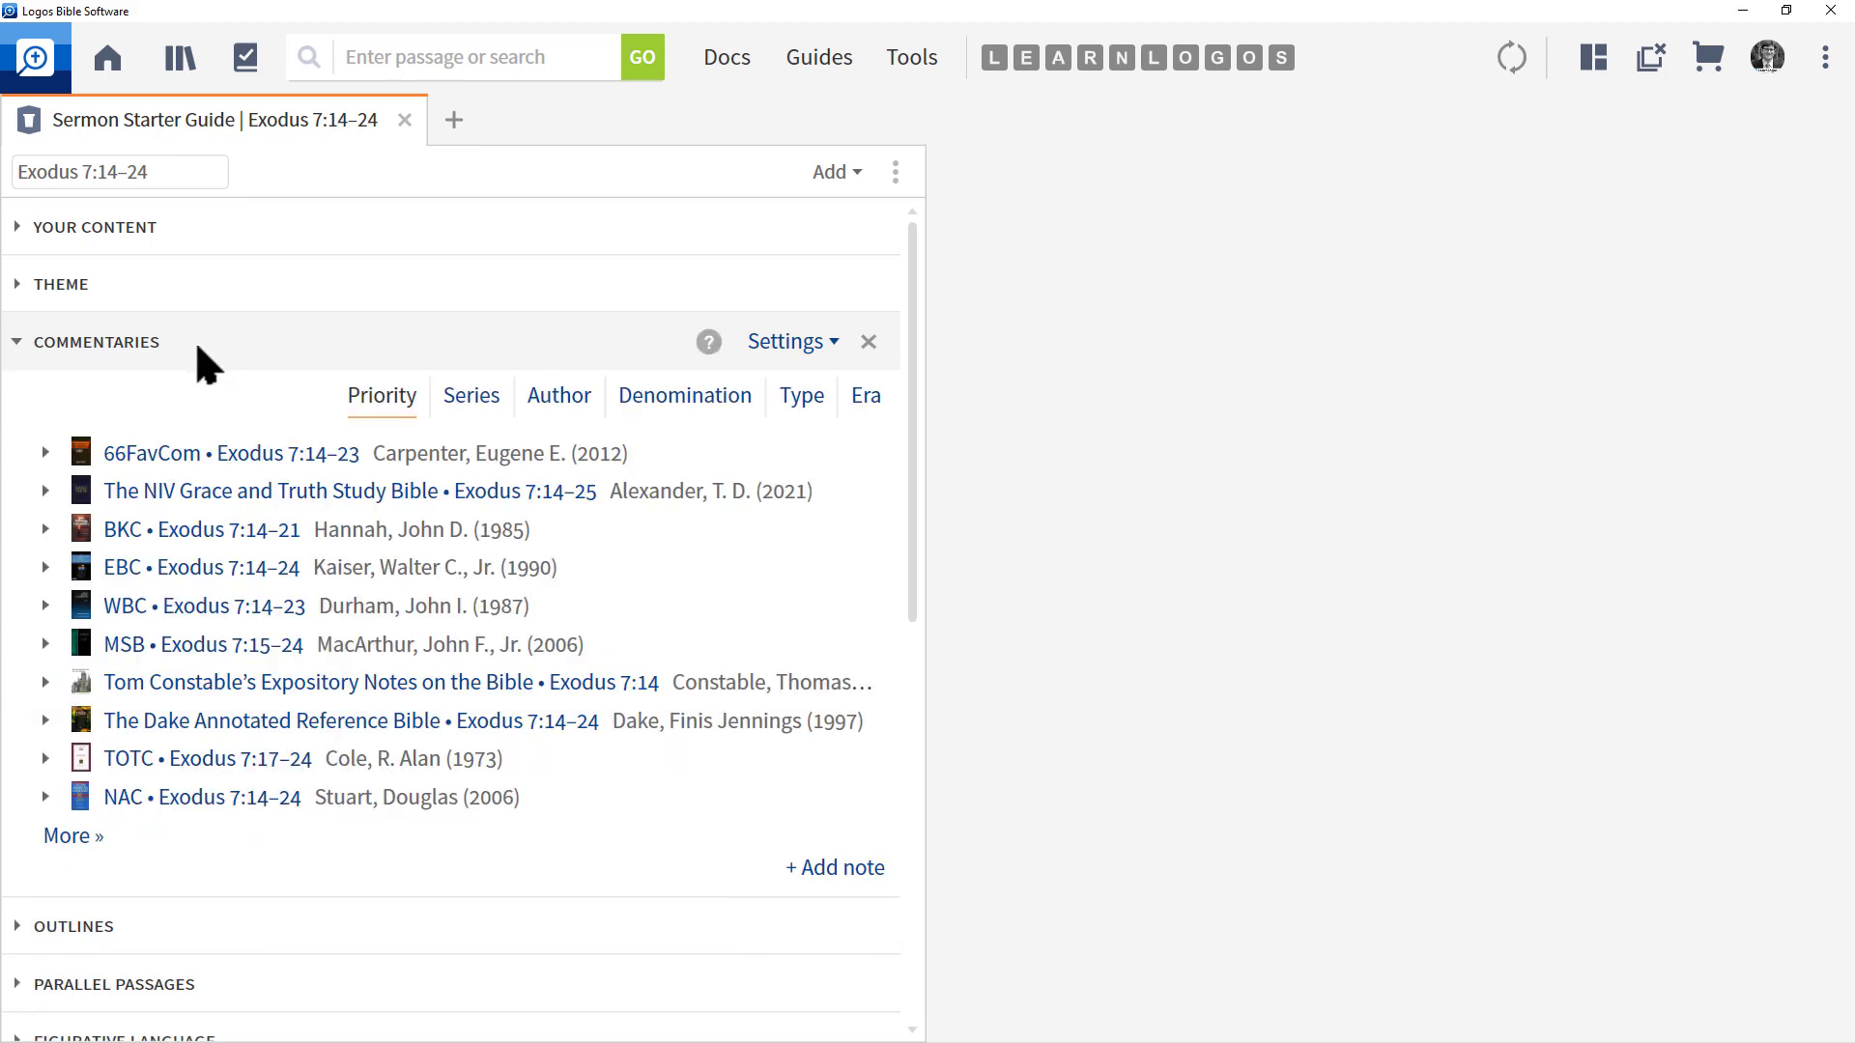
left_click(66, 345)
Preview the outline from An Introduction to Exodus in the Outlines section and collapse the section
left_click(107, 407)
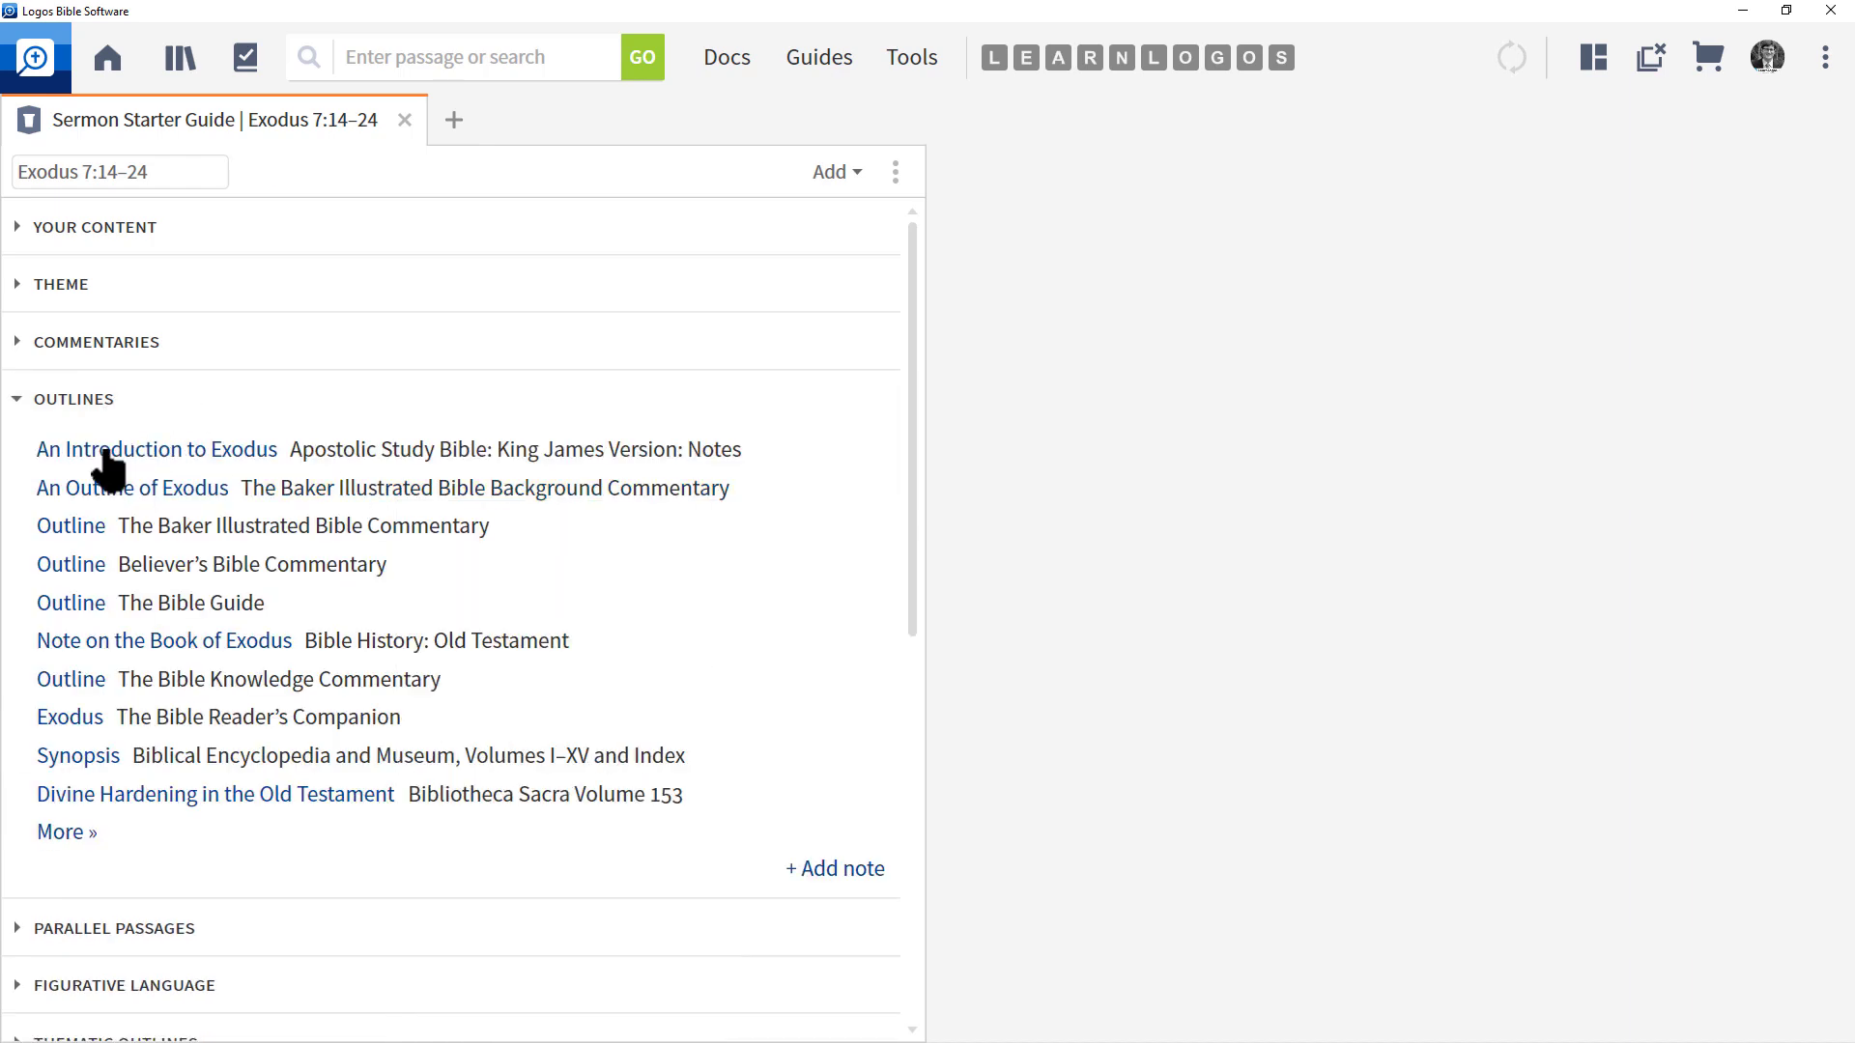
mouse_move(104, 469)
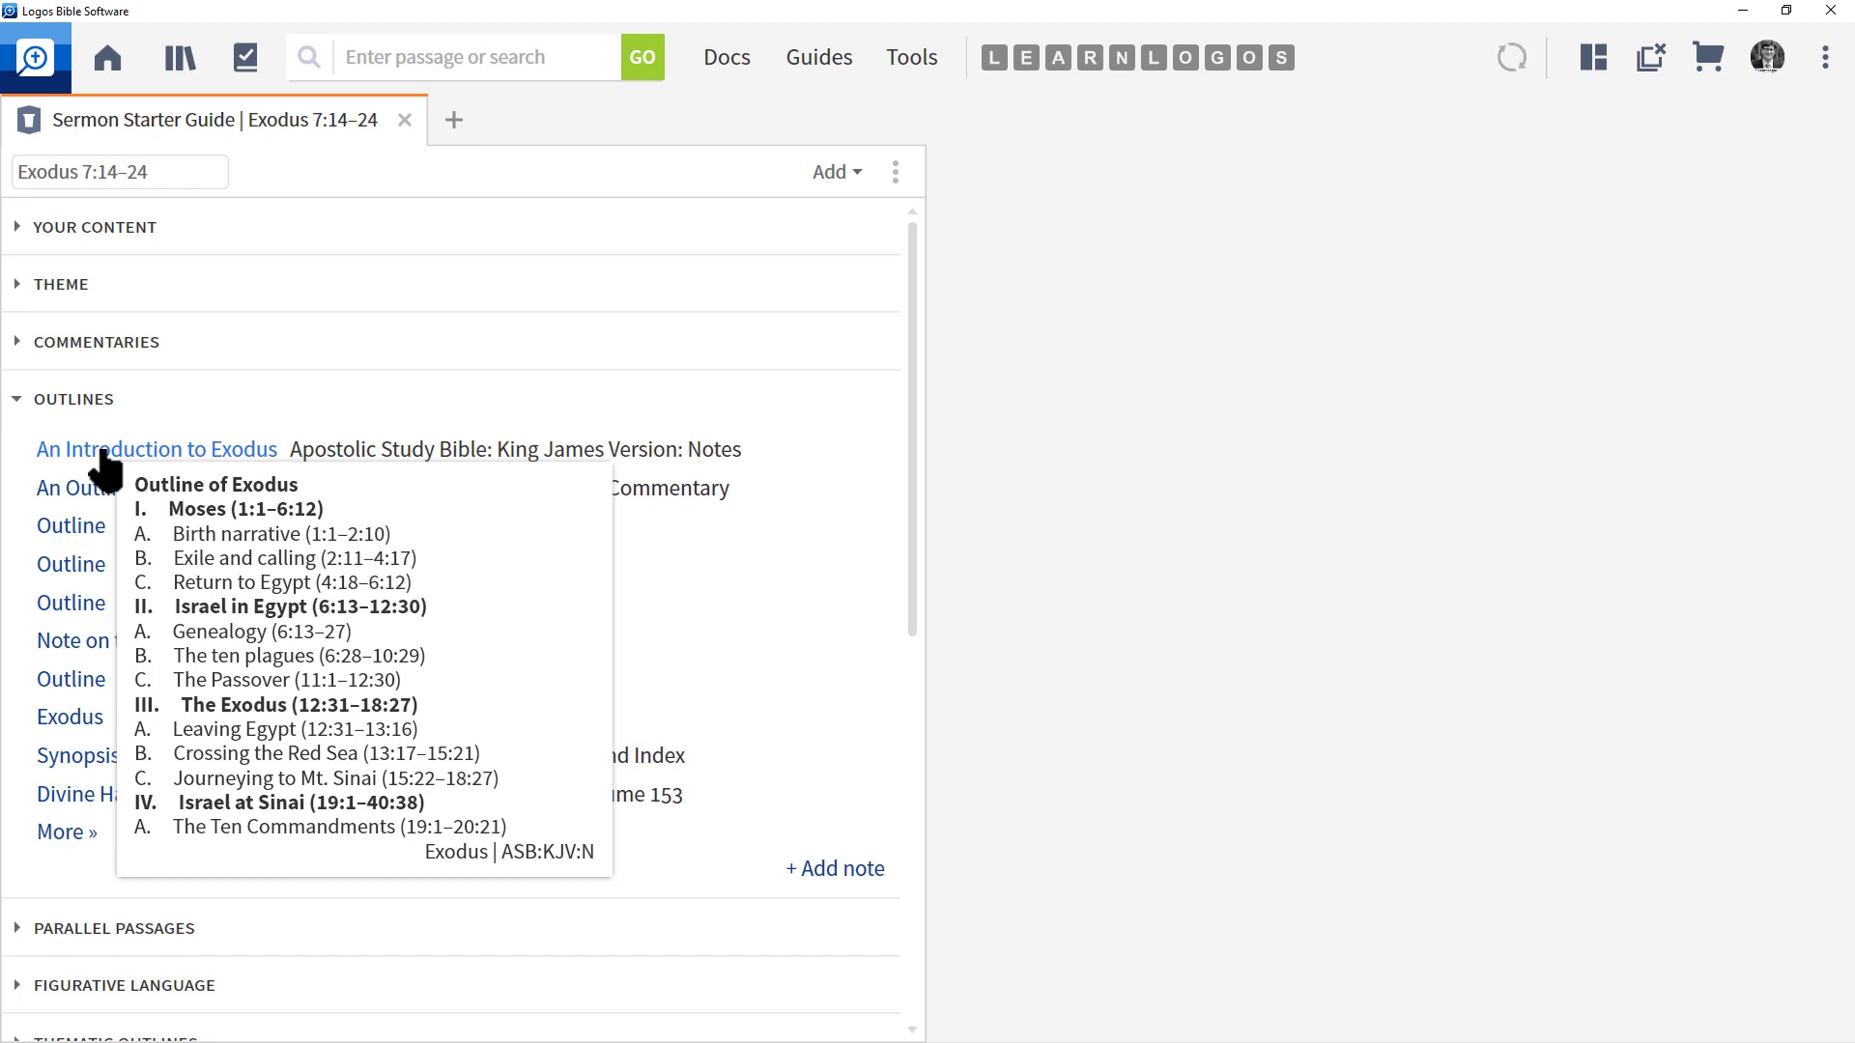
left_click(83, 402)
Preview Ex 7:17–21 and its parallel Re 16:3 in Parallel Passages, and check the Figurative Language section
left_click(159, 455)
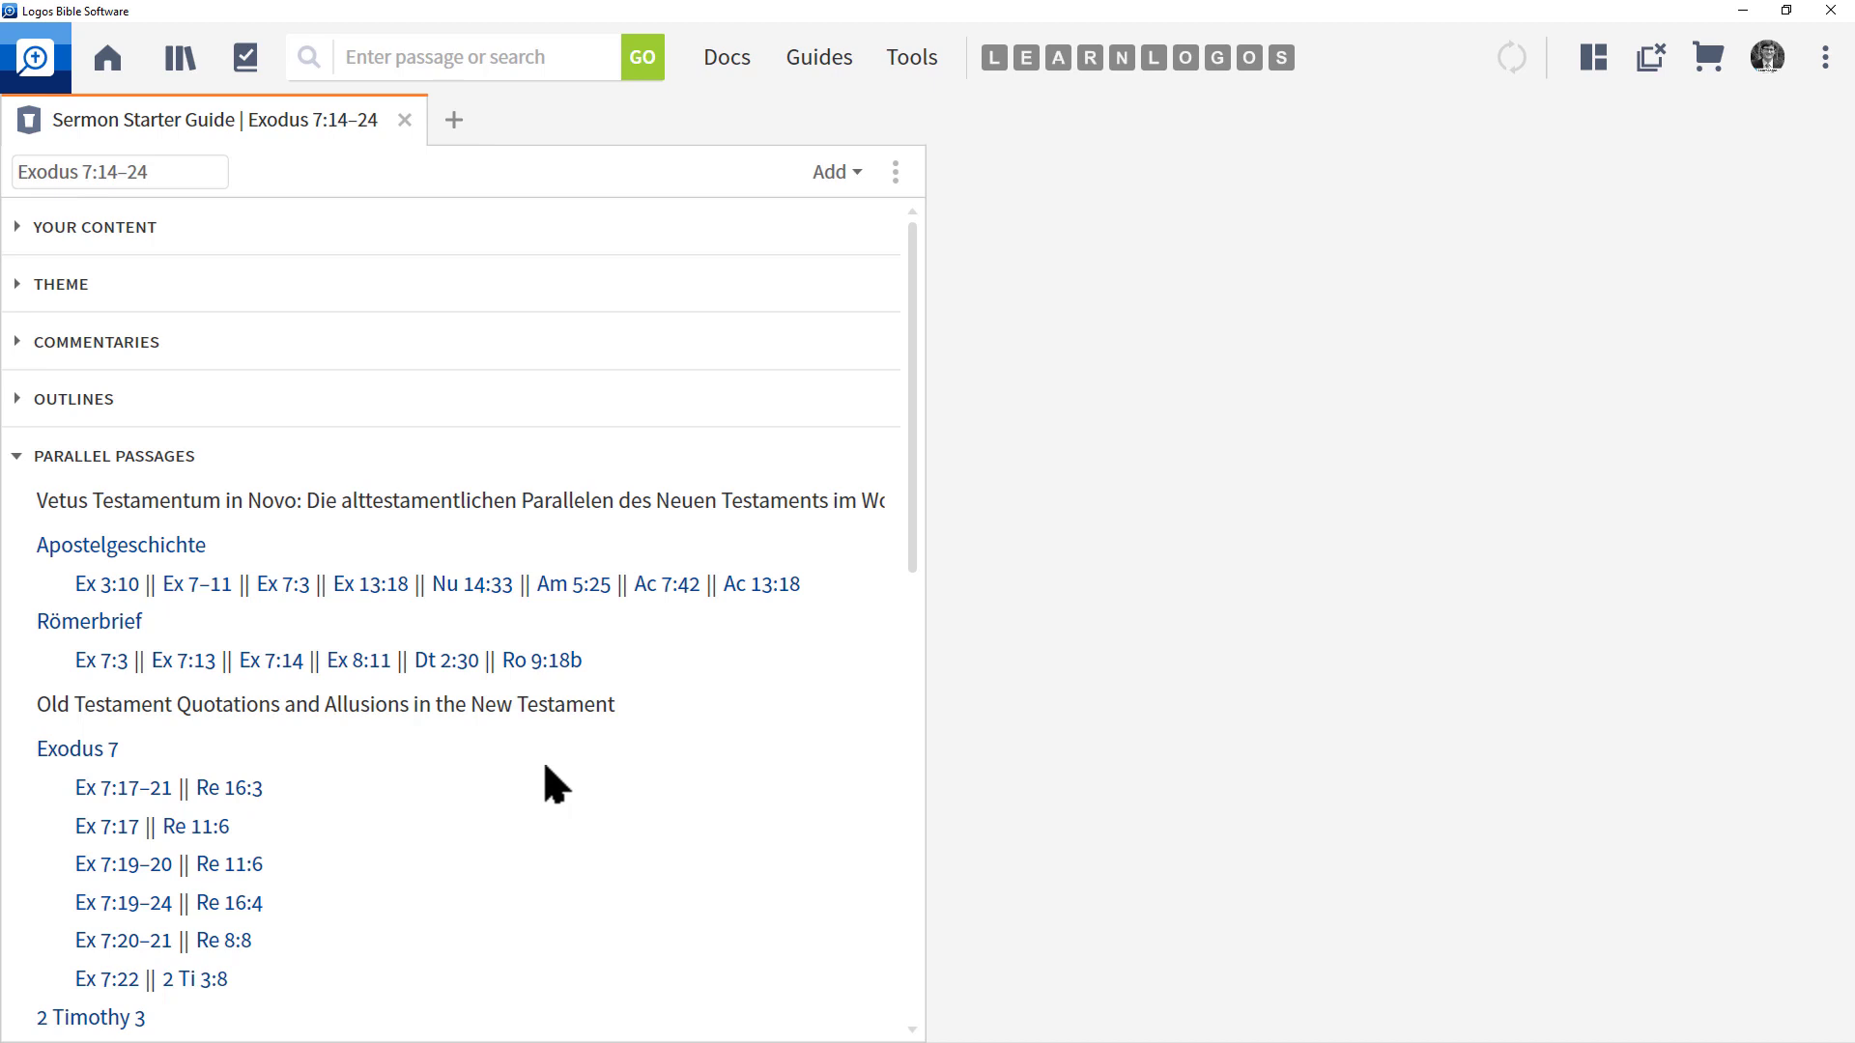
scroll(545, 768, "down", 2)
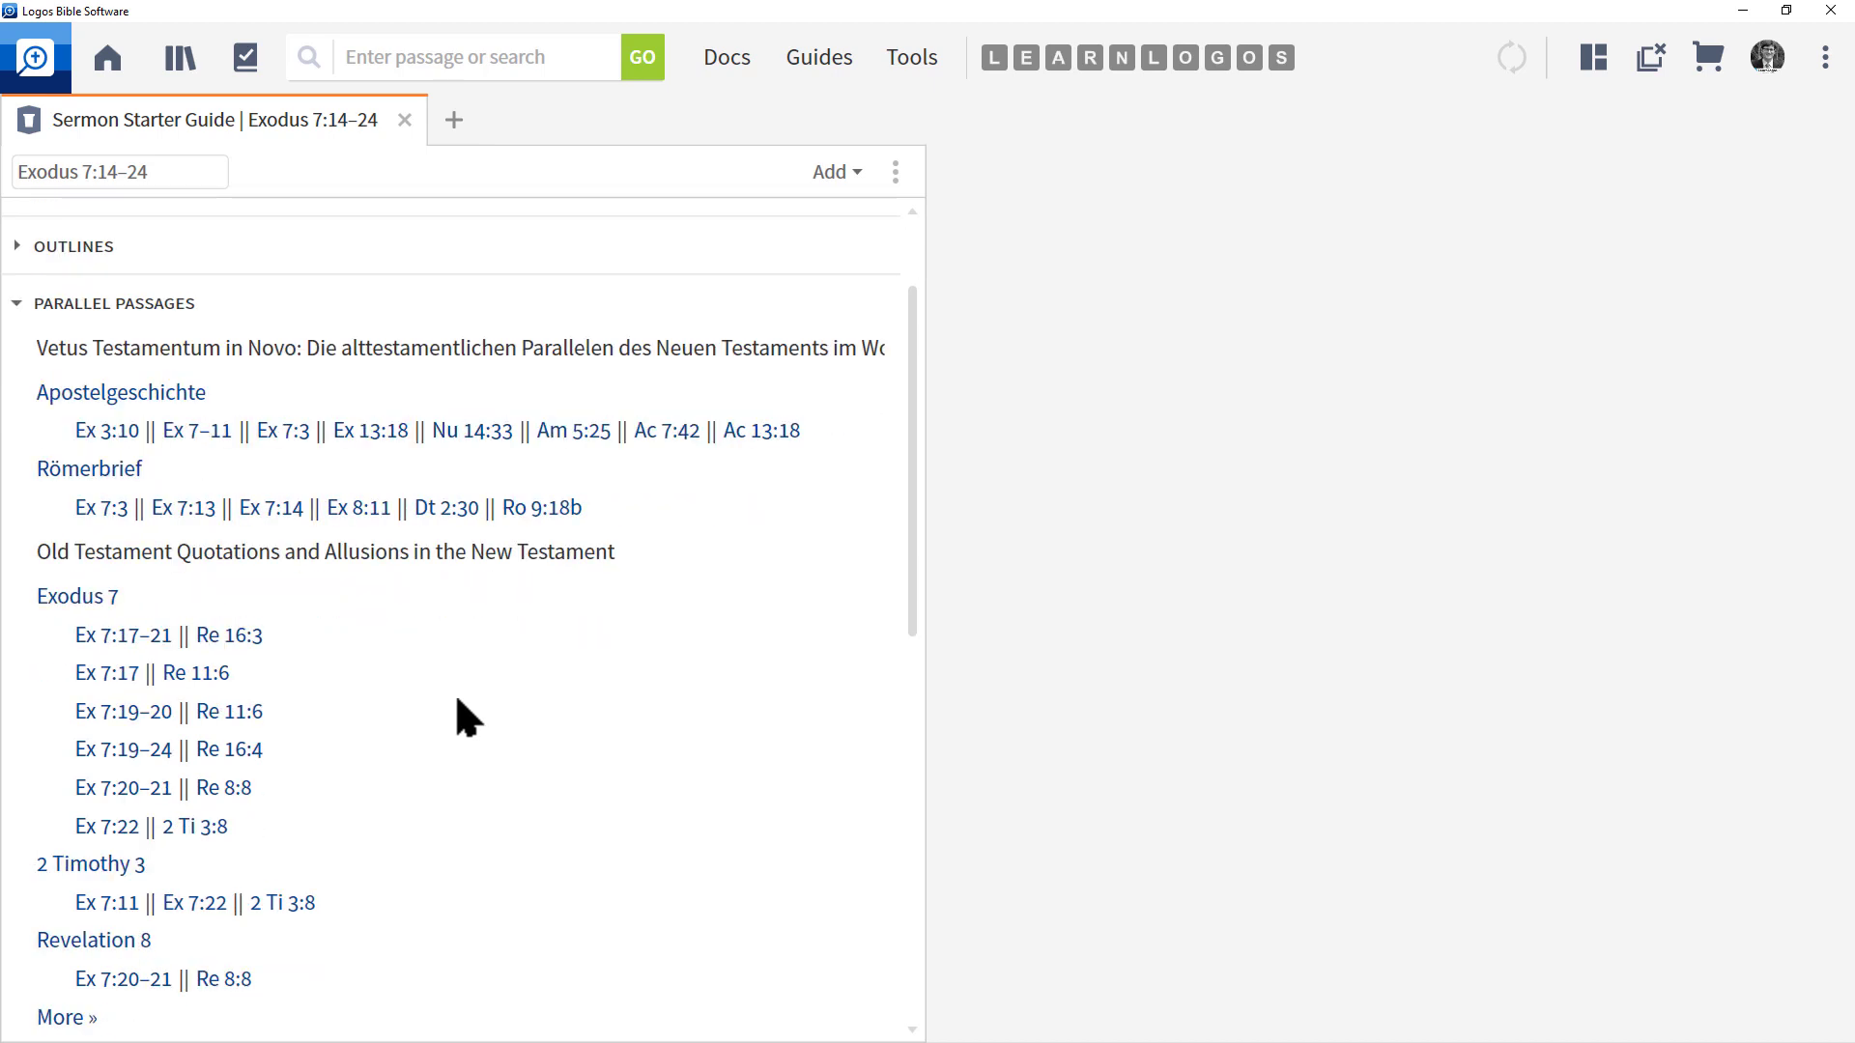
mouse_move(108, 636)
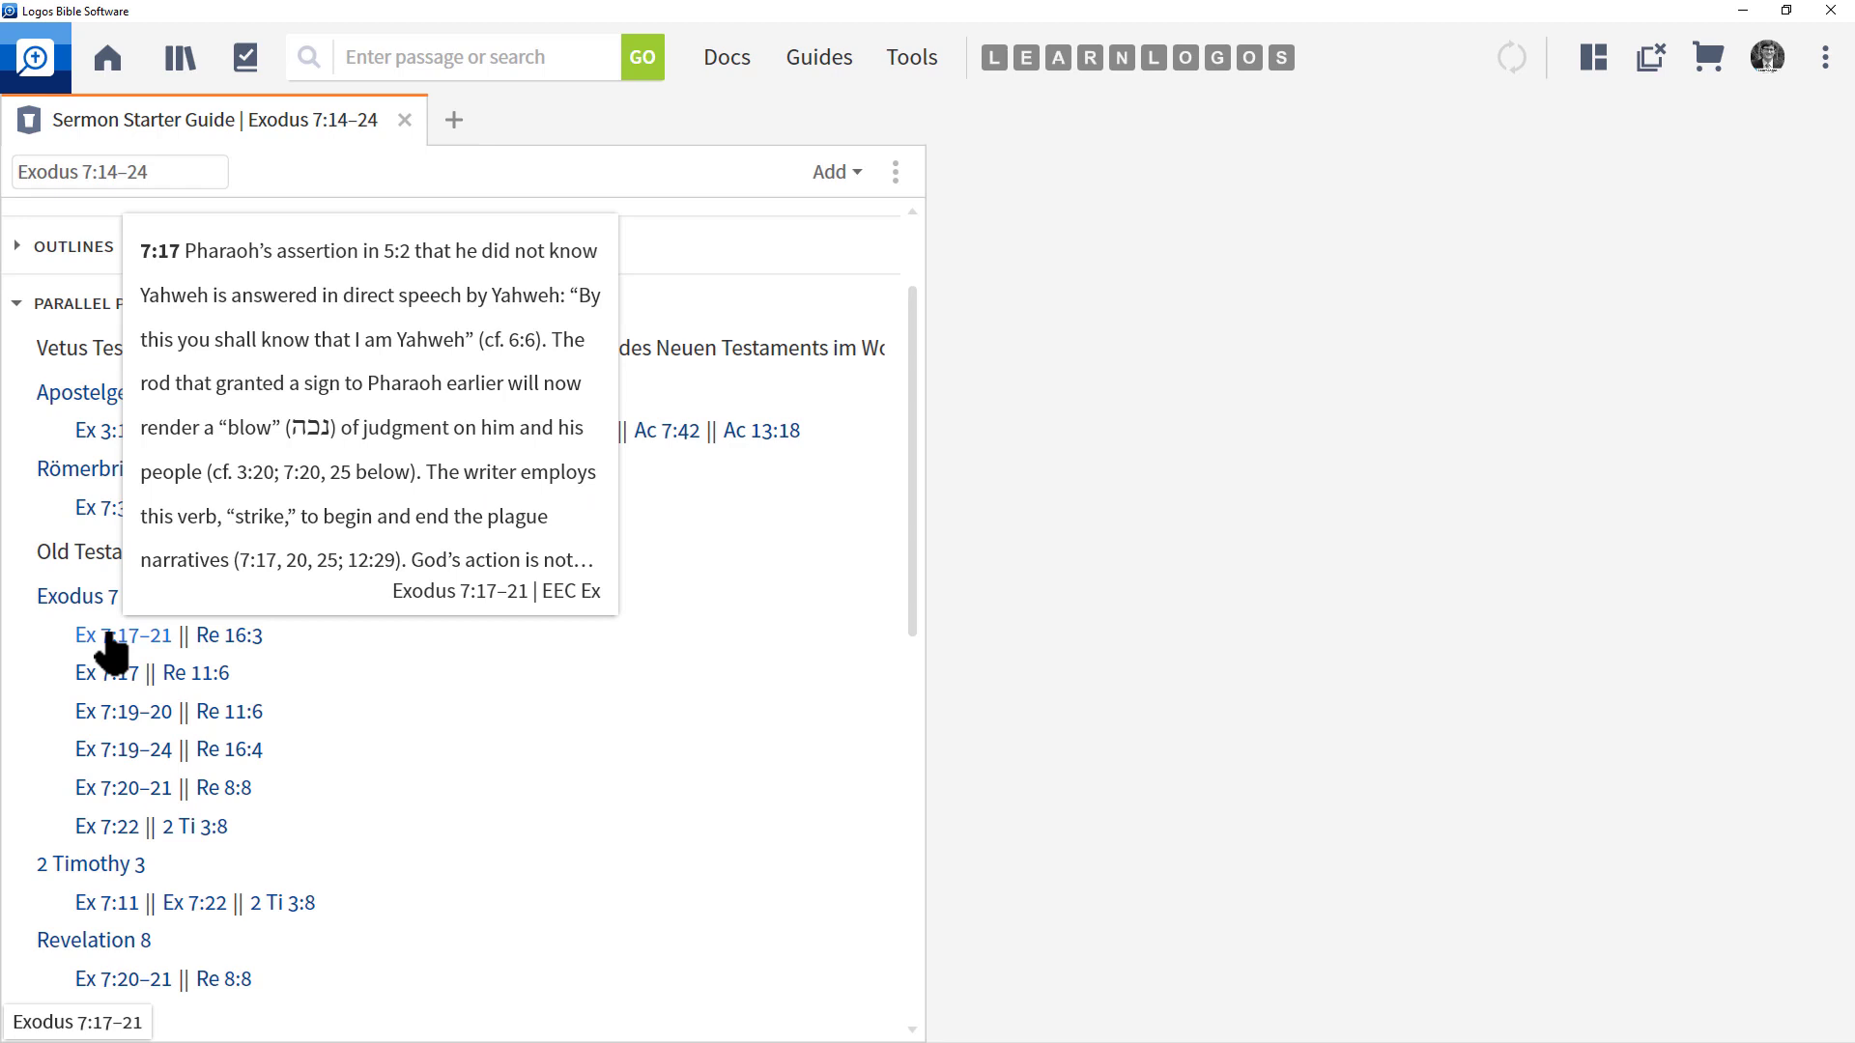
mouse_move(242, 645)
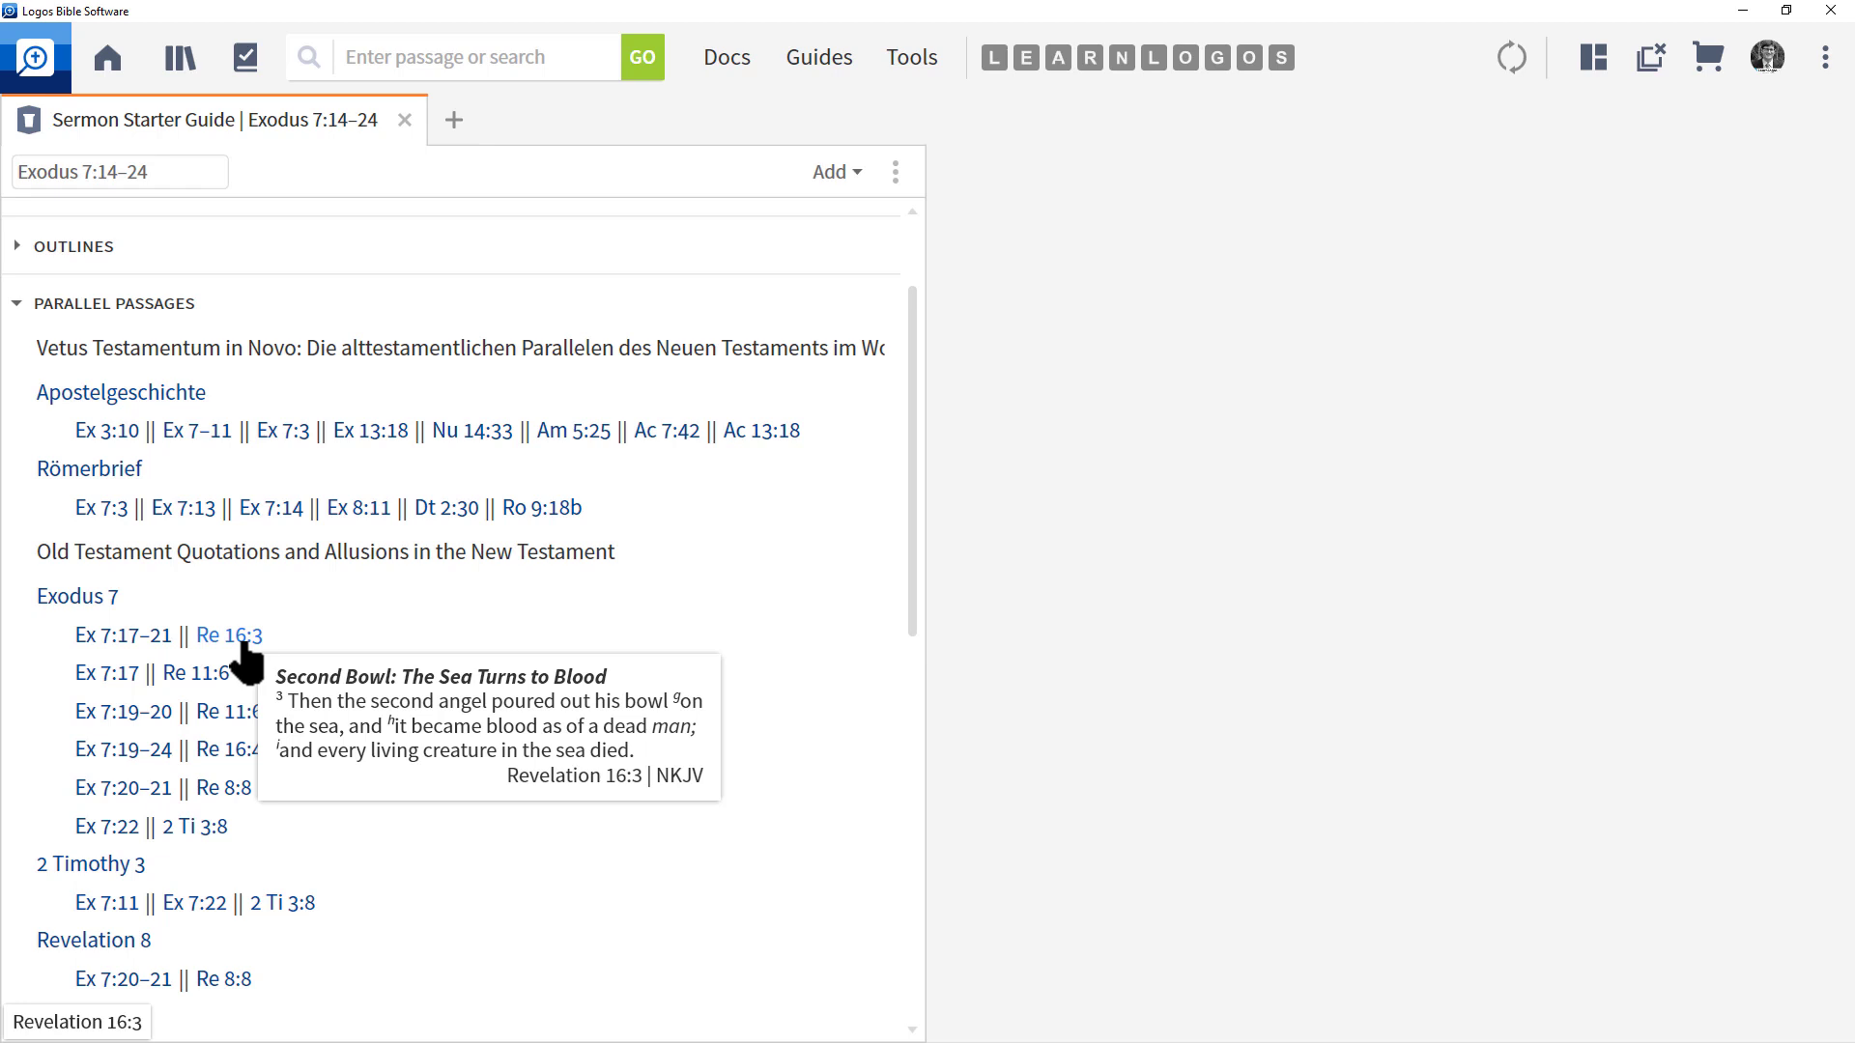
left_click(135, 303)
left_click(131, 373)
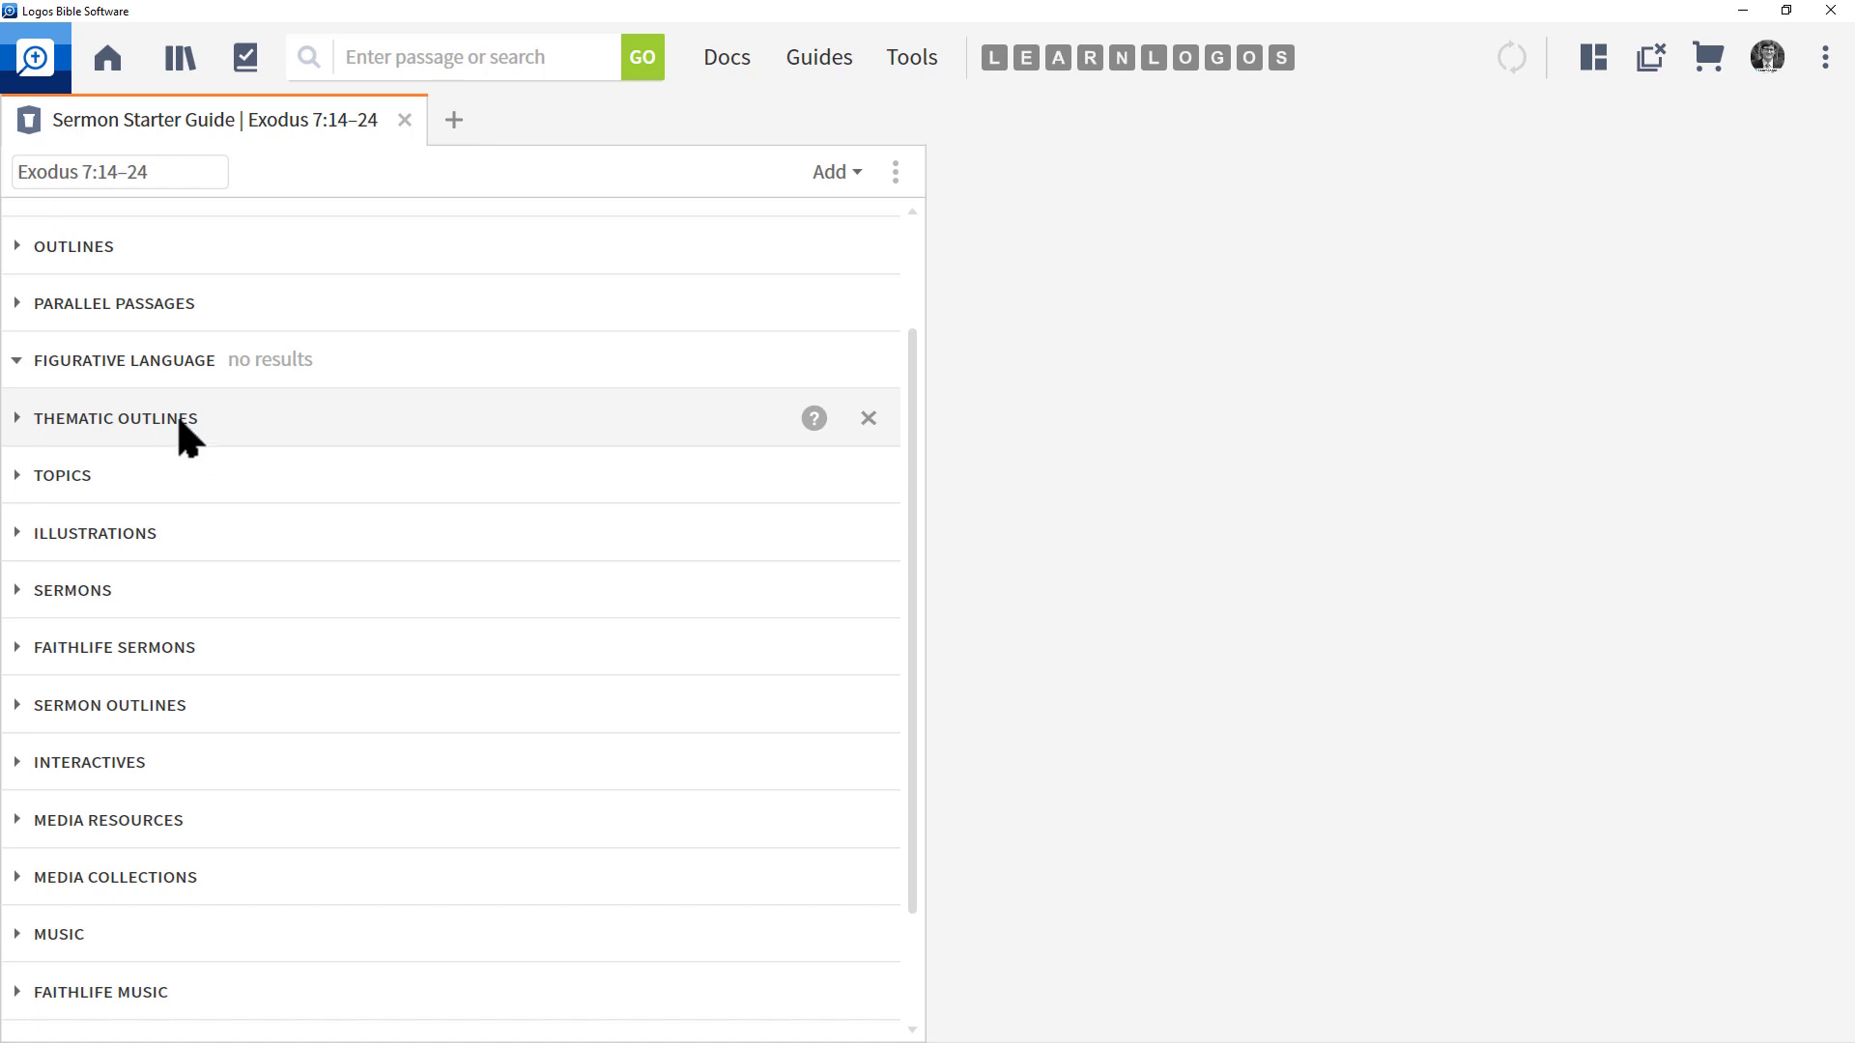
Browse the list of Topics for the passage, checking the resources under the Aaron entry
left_click(65, 476)
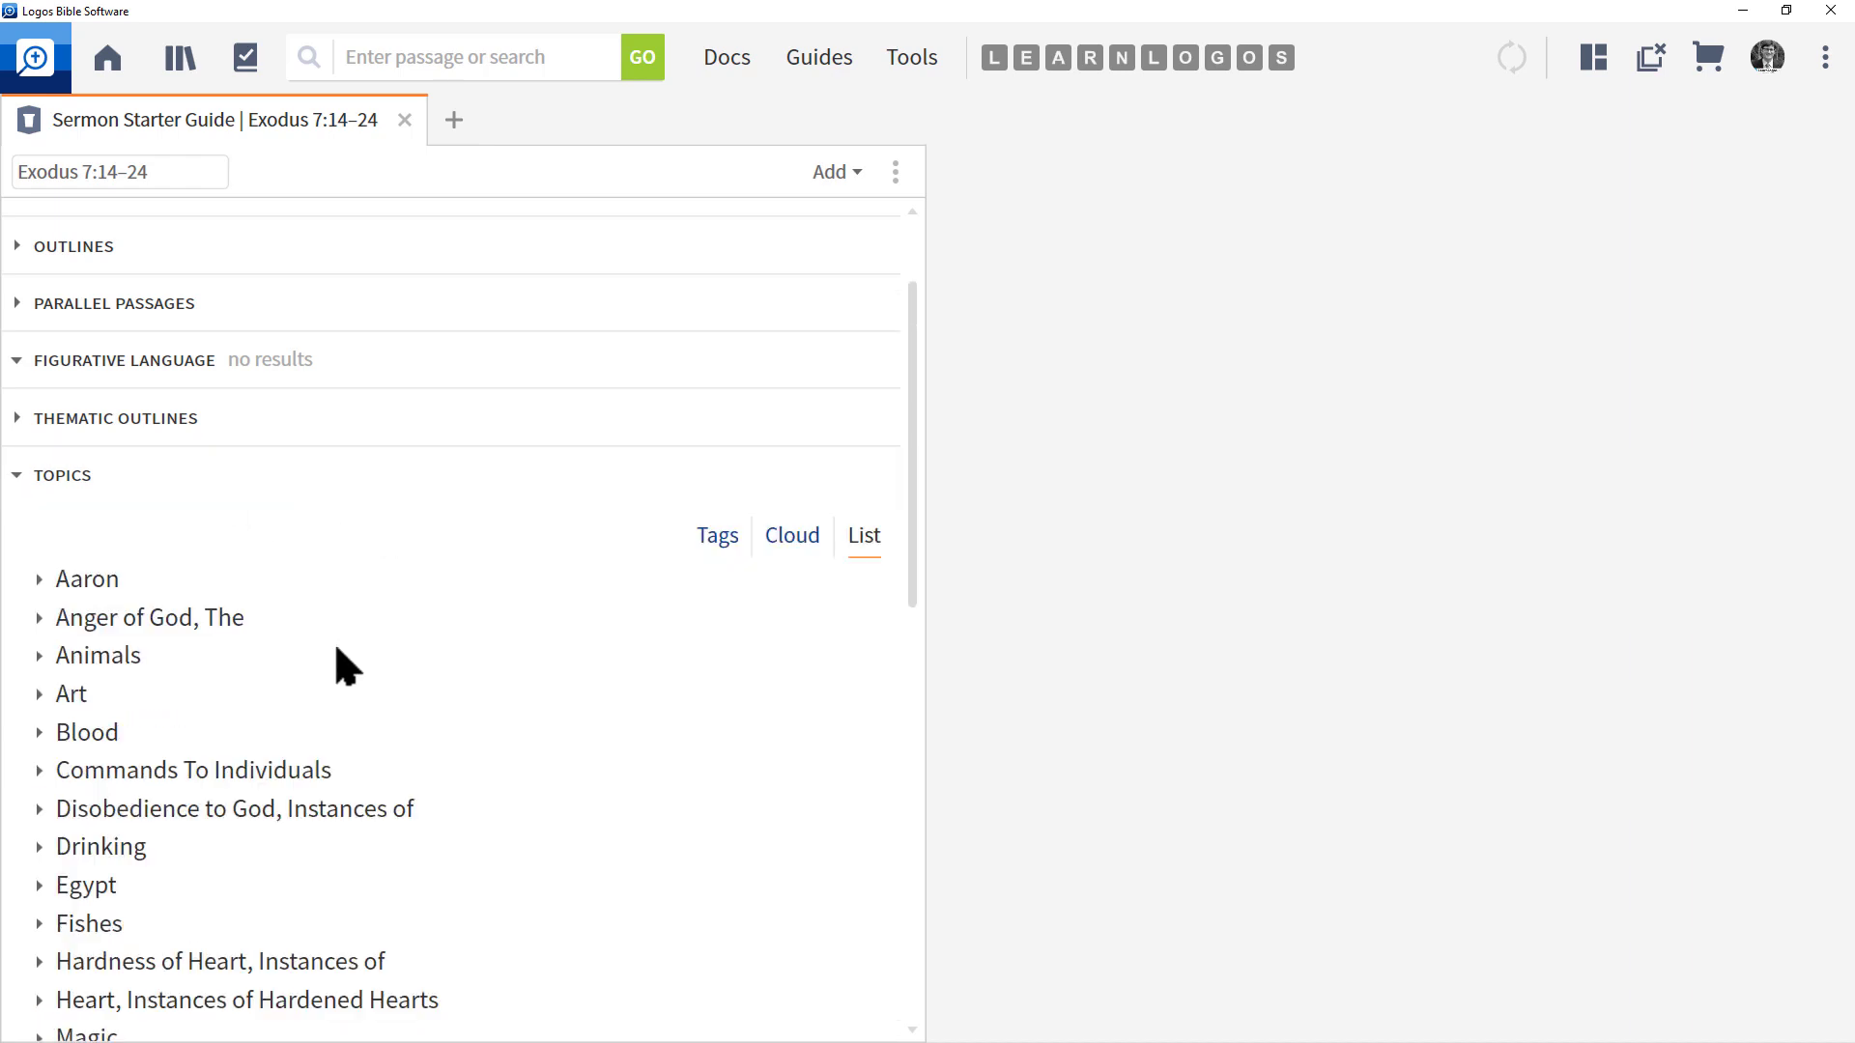
scroll(334, 641, "down", 2)
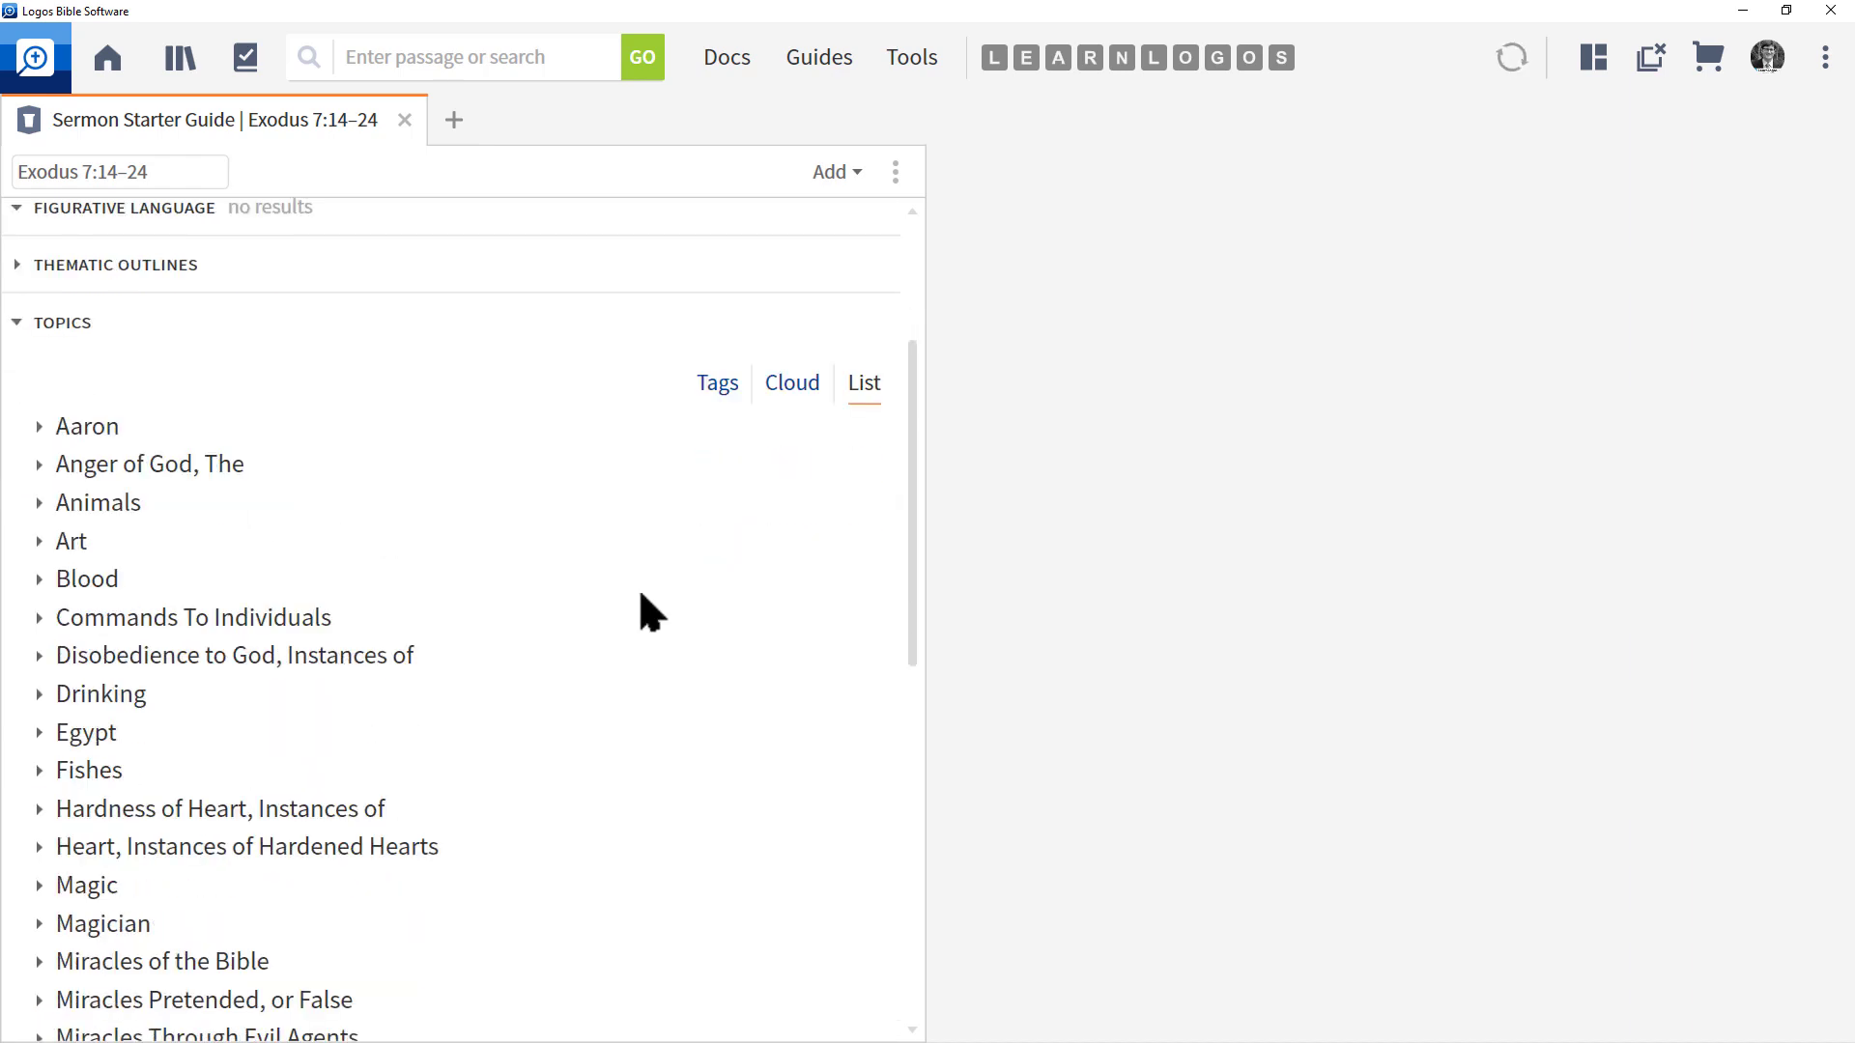
mouse_move(674, 426)
left_mouse_down()
mouse_move(891, 380)
mouse_move(641, 380)
mouse_move(673, 426)
left_mouse_up()
key("Escape")
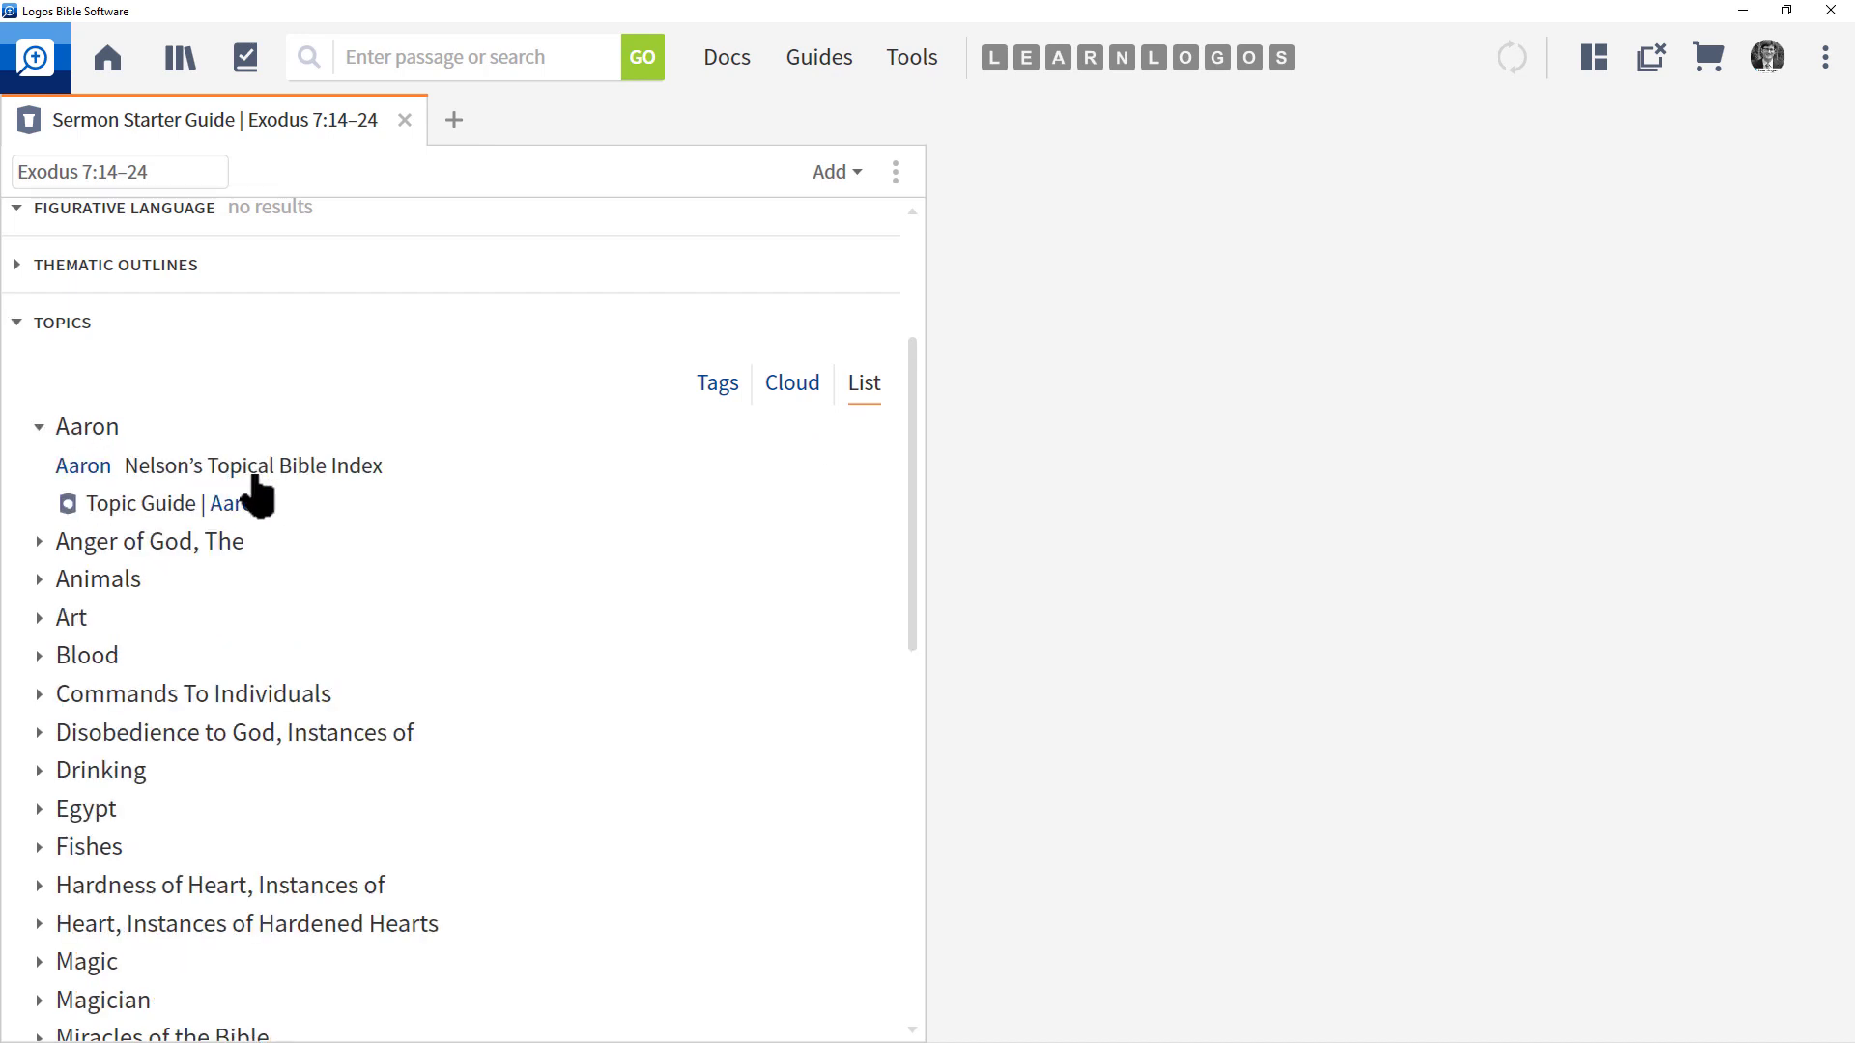
mouse_move(81, 472)
left_click(39, 427)
View Topics as a cloud and as tags, display the Water tag's resources, and collapse the section
left_click(790, 386)
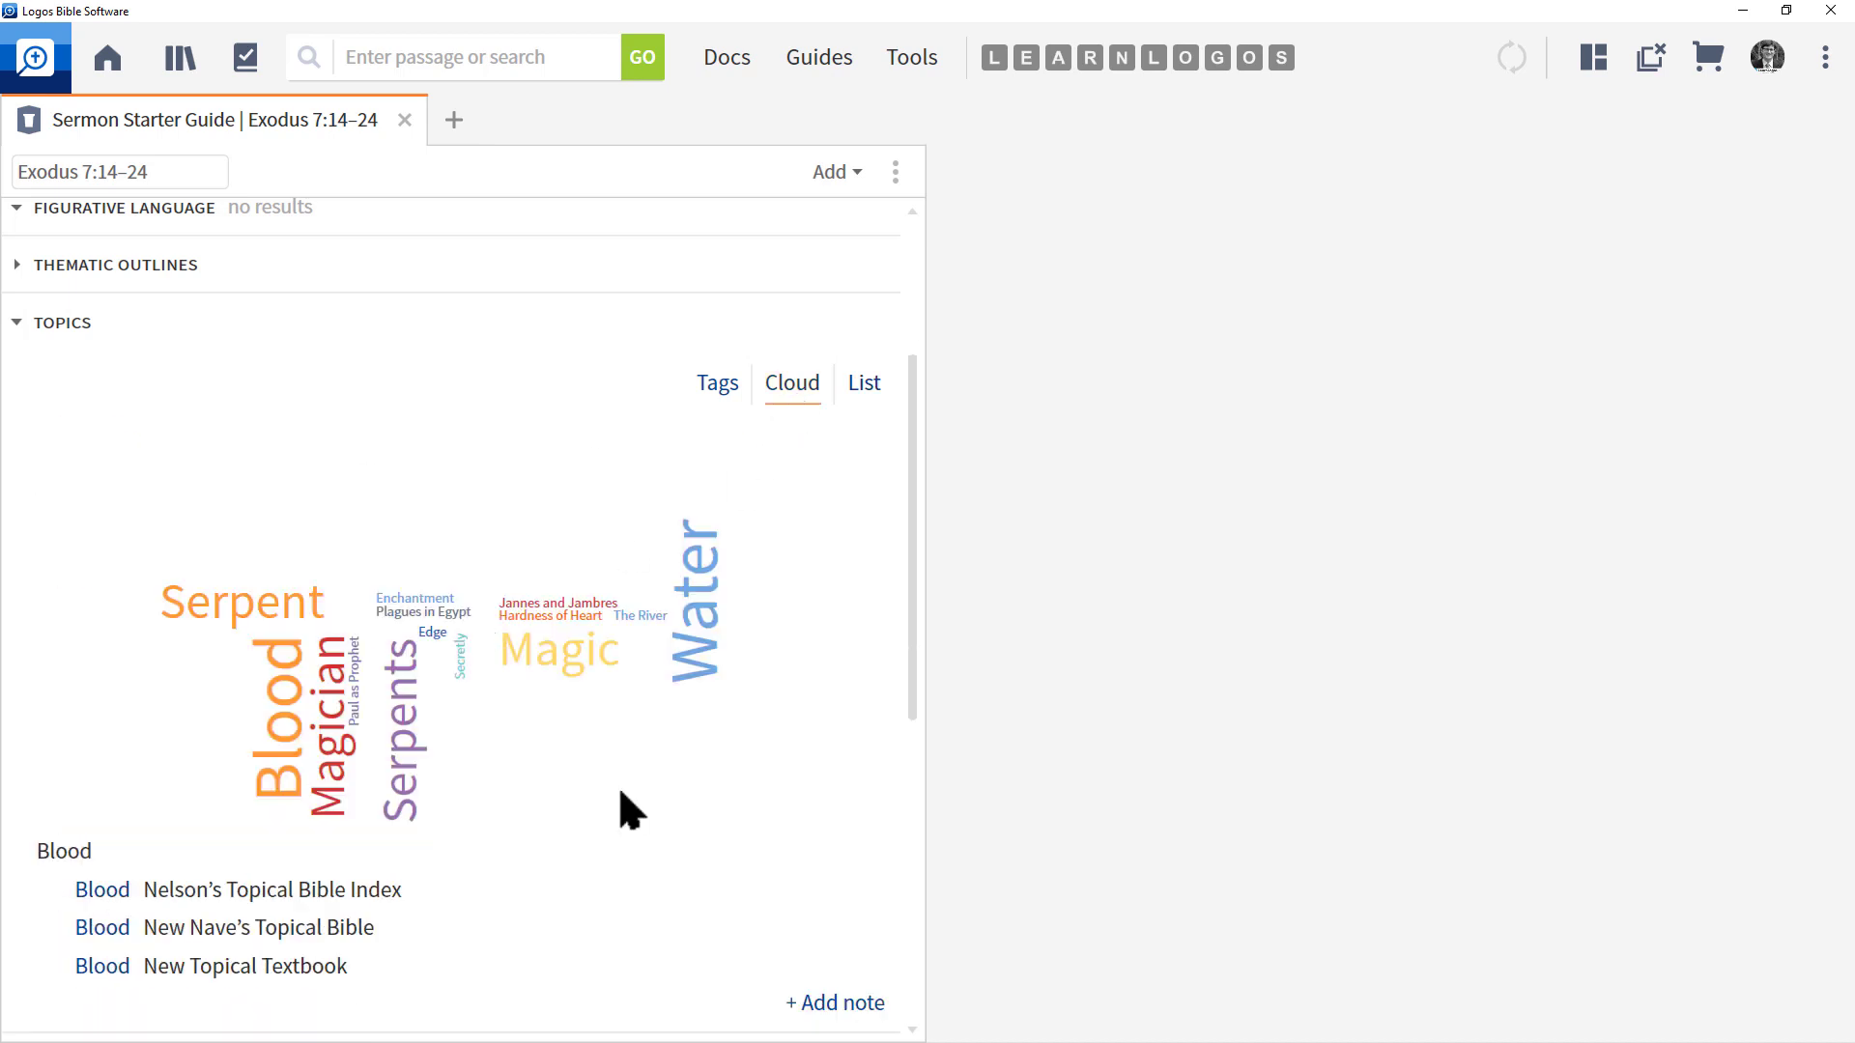
left_click(713, 386)
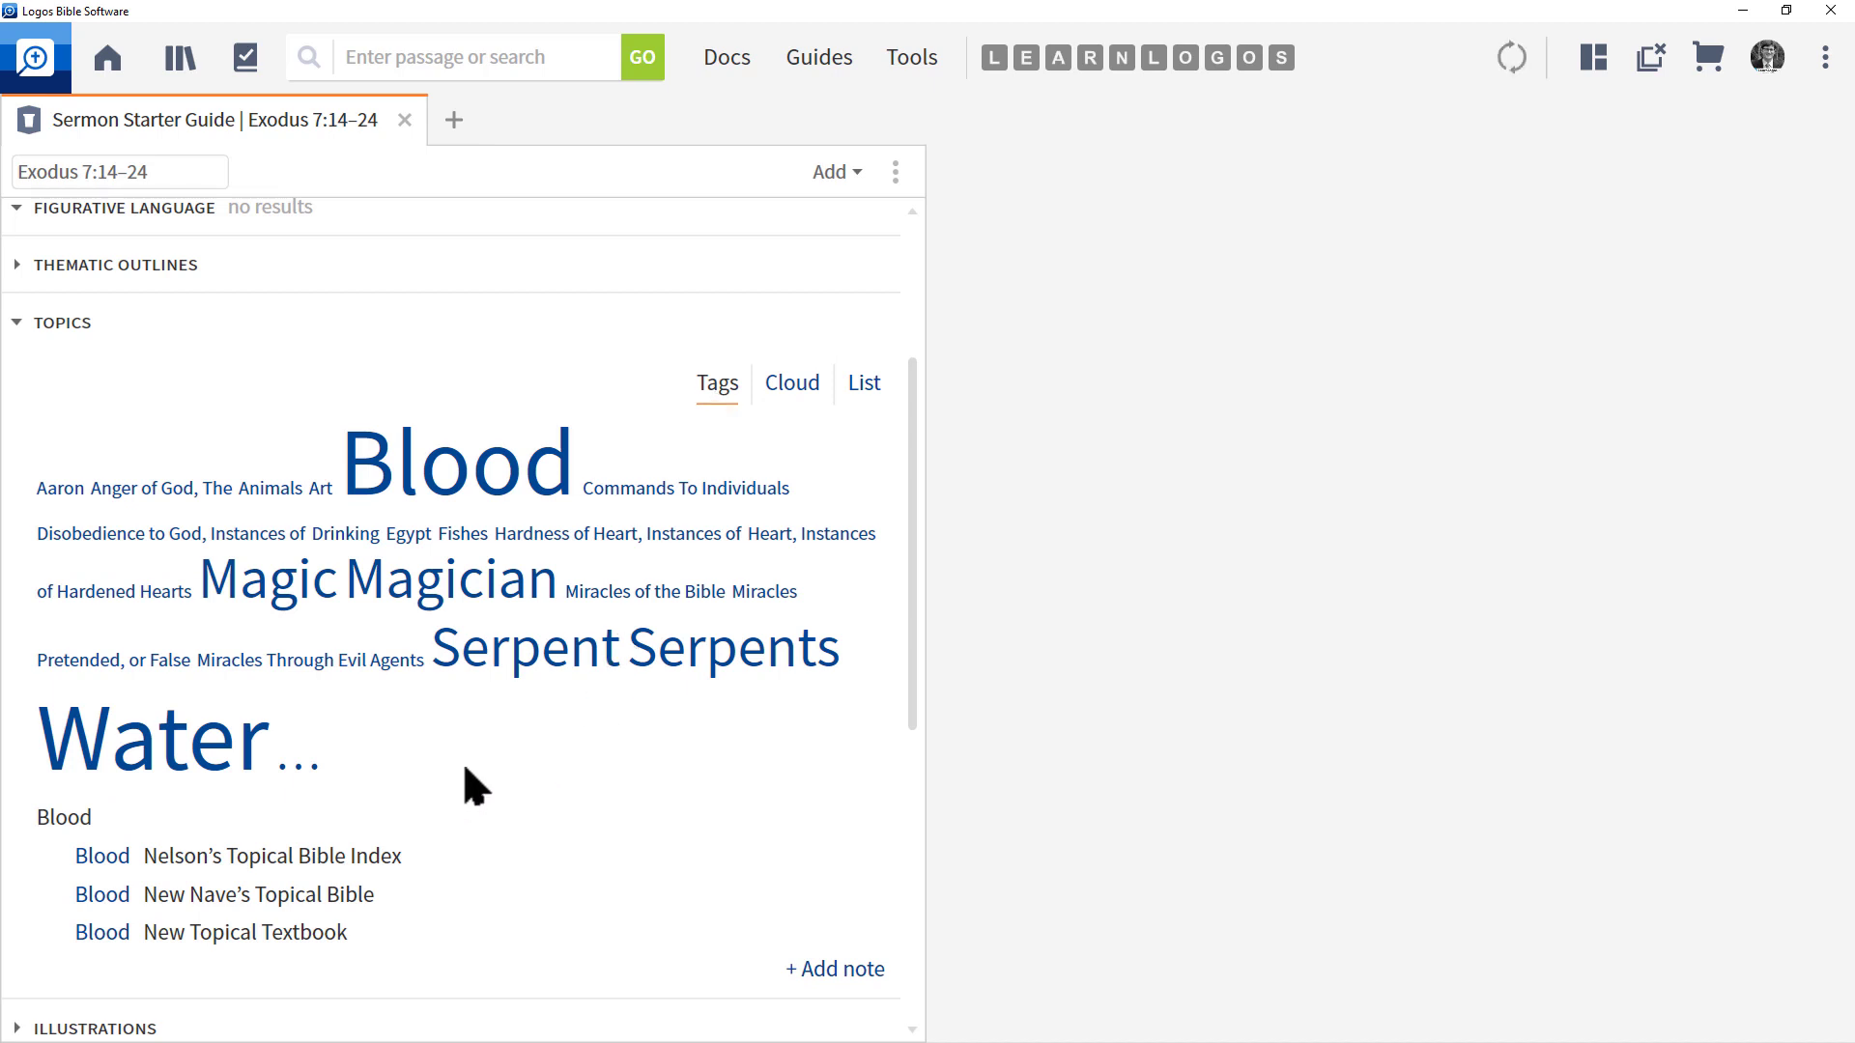
scroll(366, 759, "down", 3)
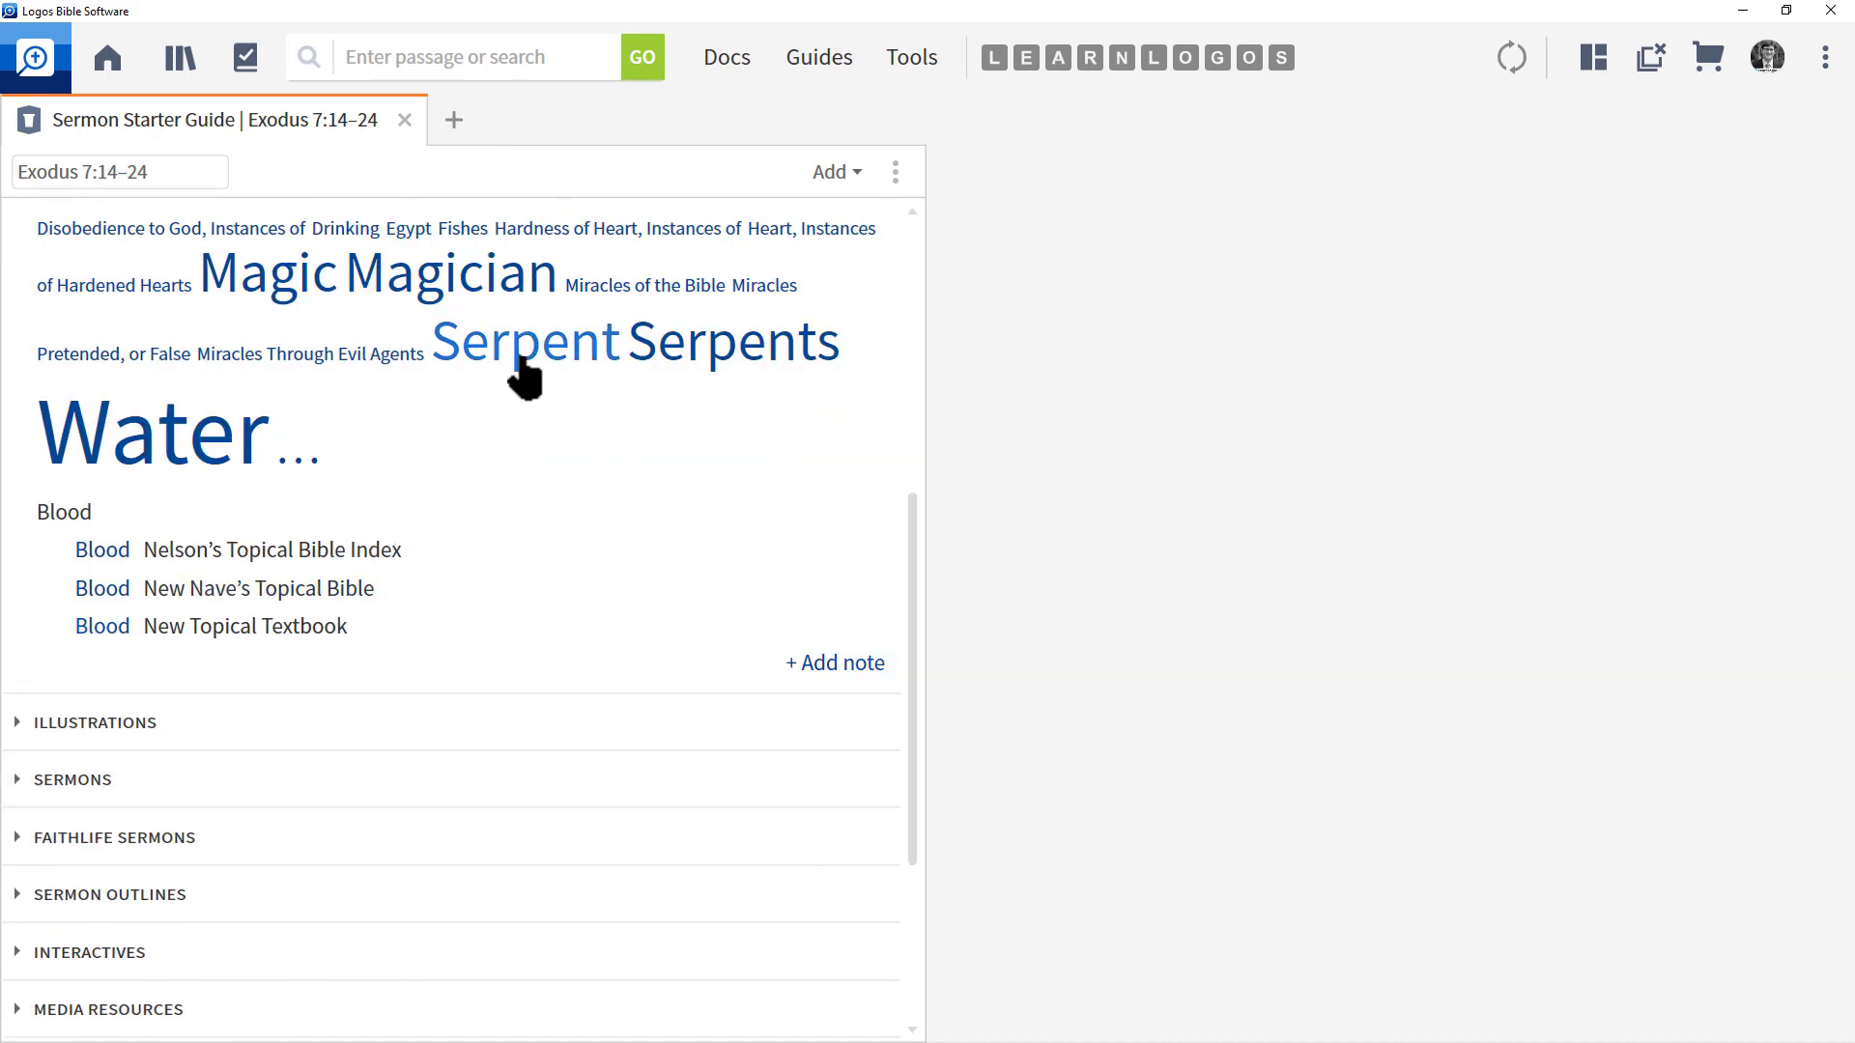
left_click(174, 435)
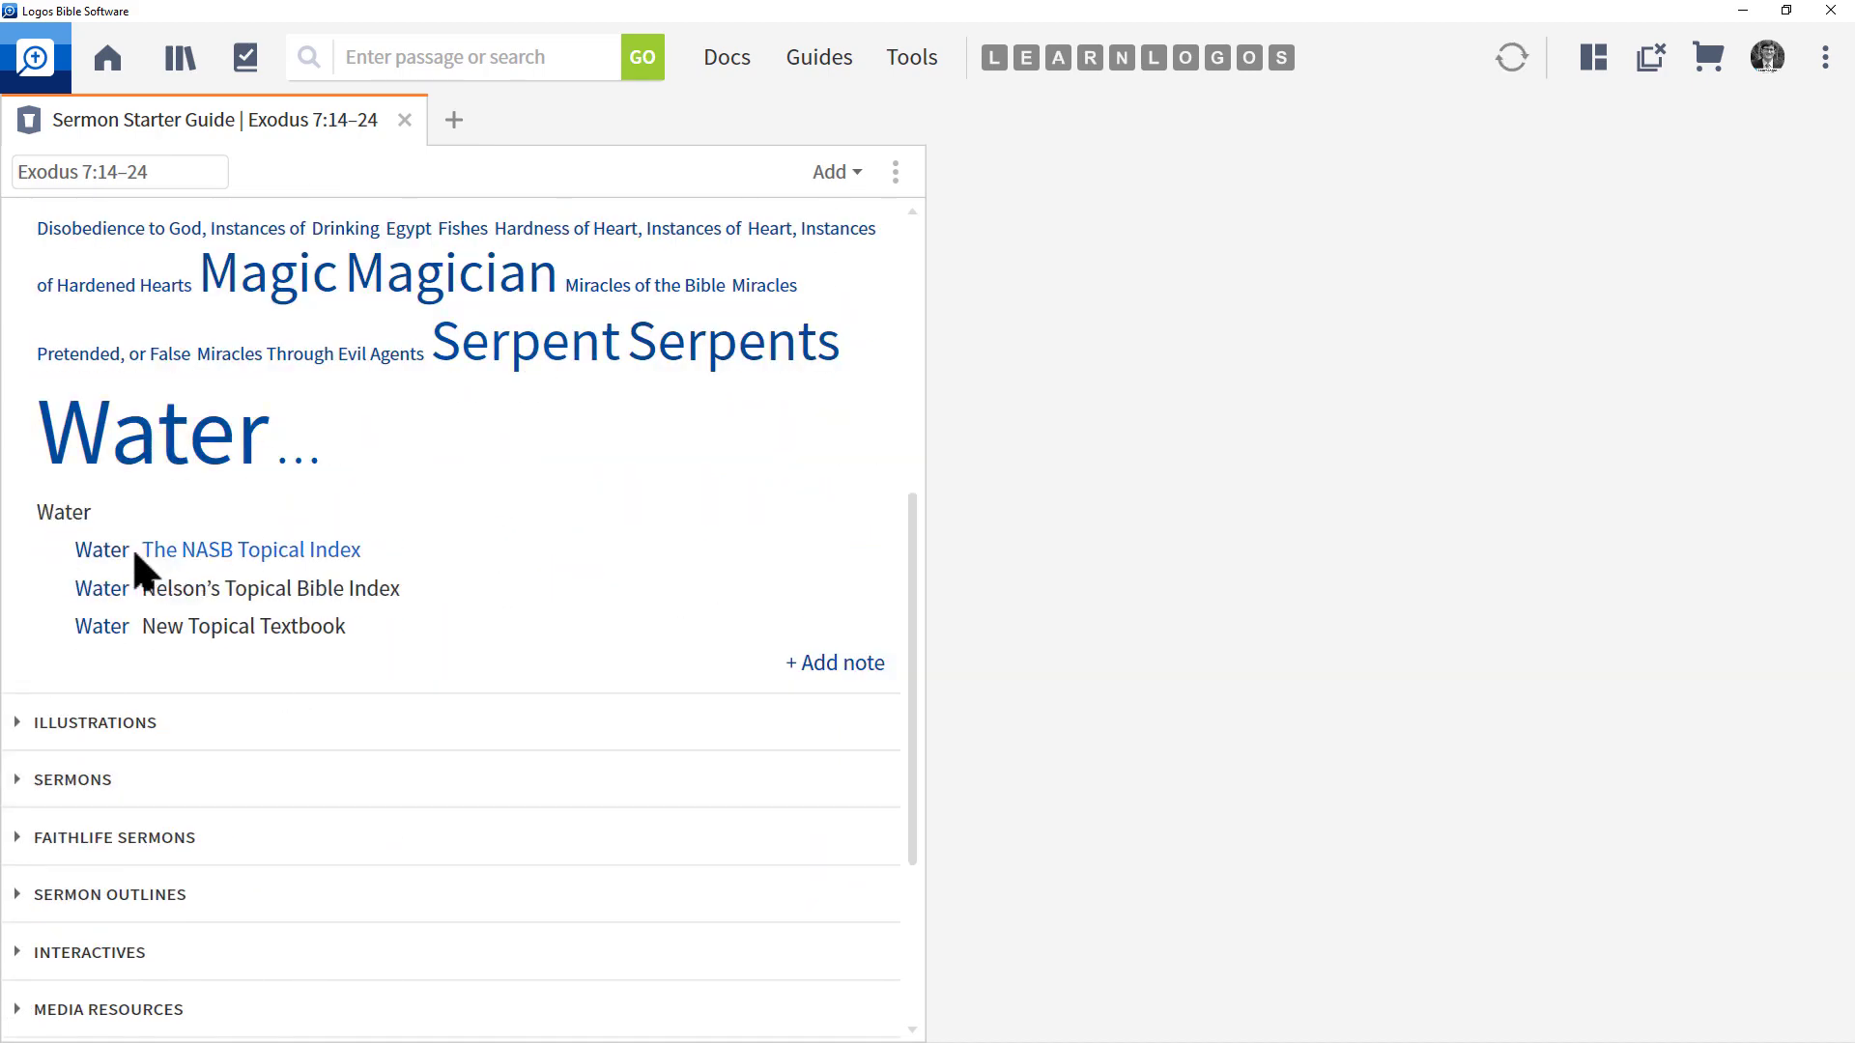
scroll(487, 599, "up", 3)
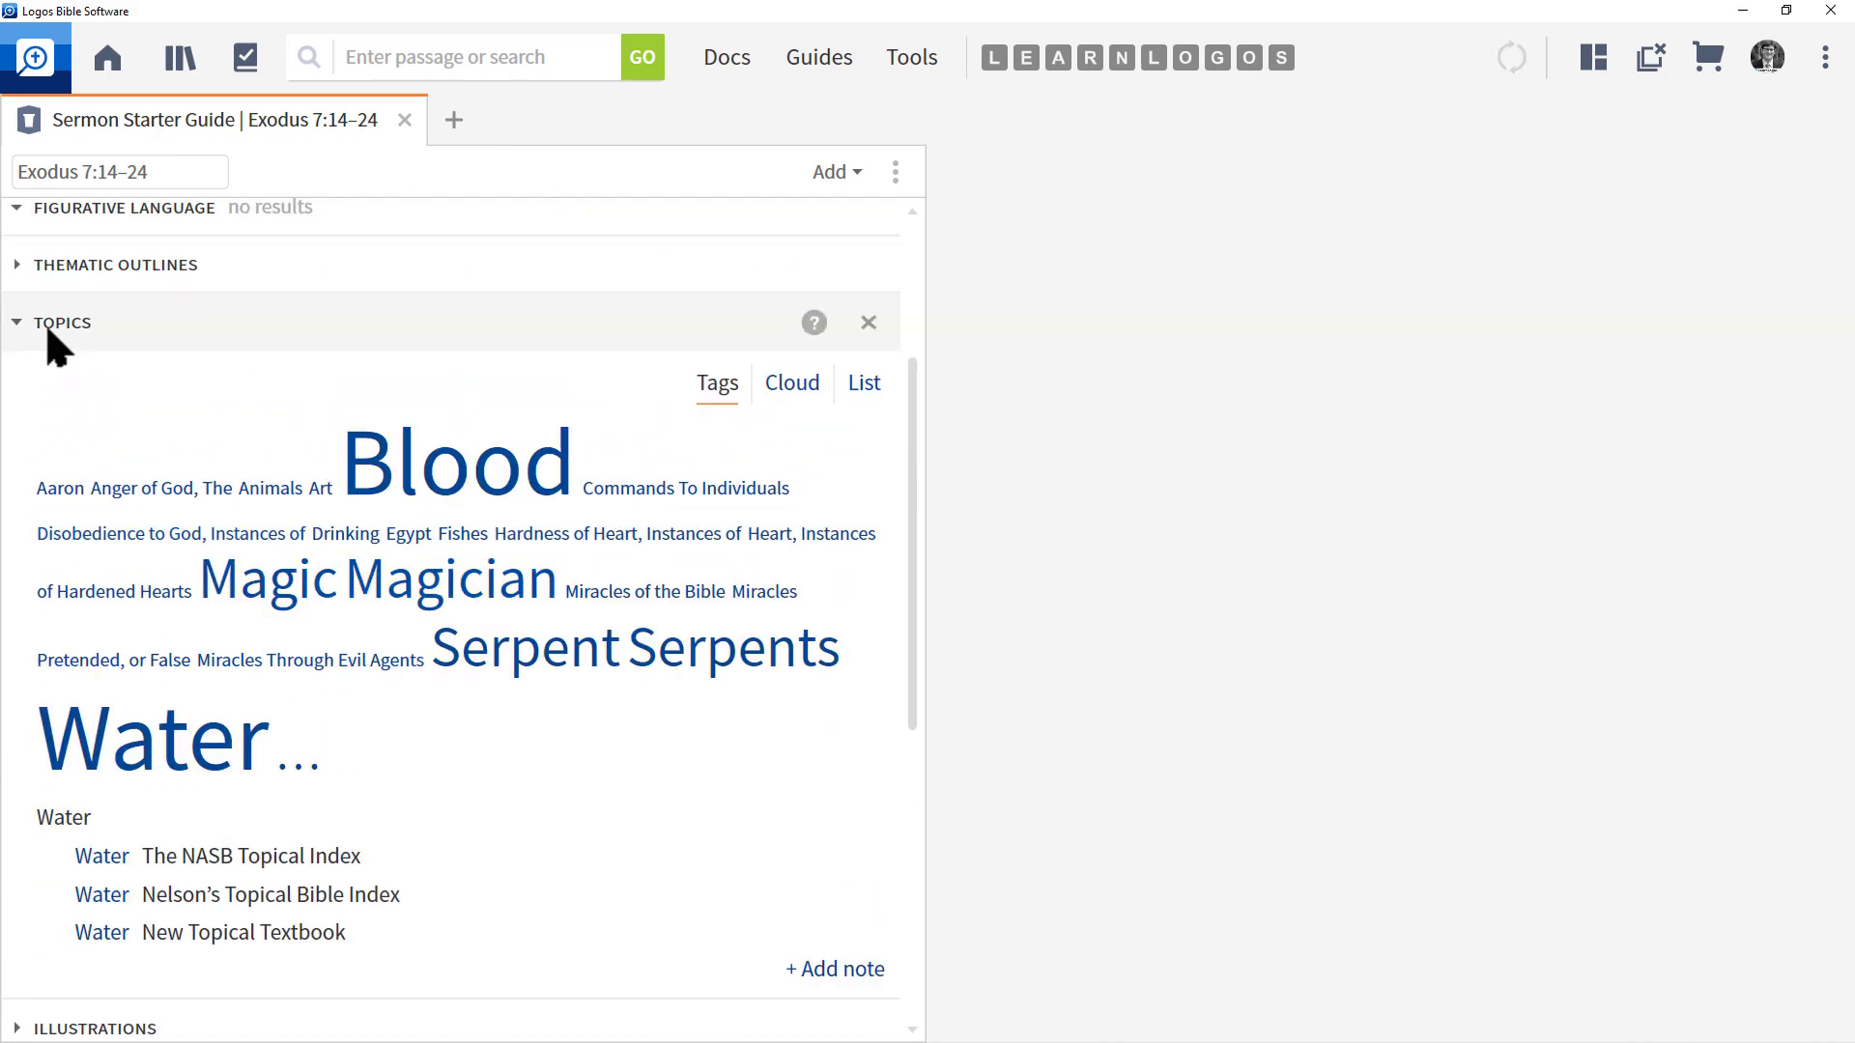
left_click(46, 329)
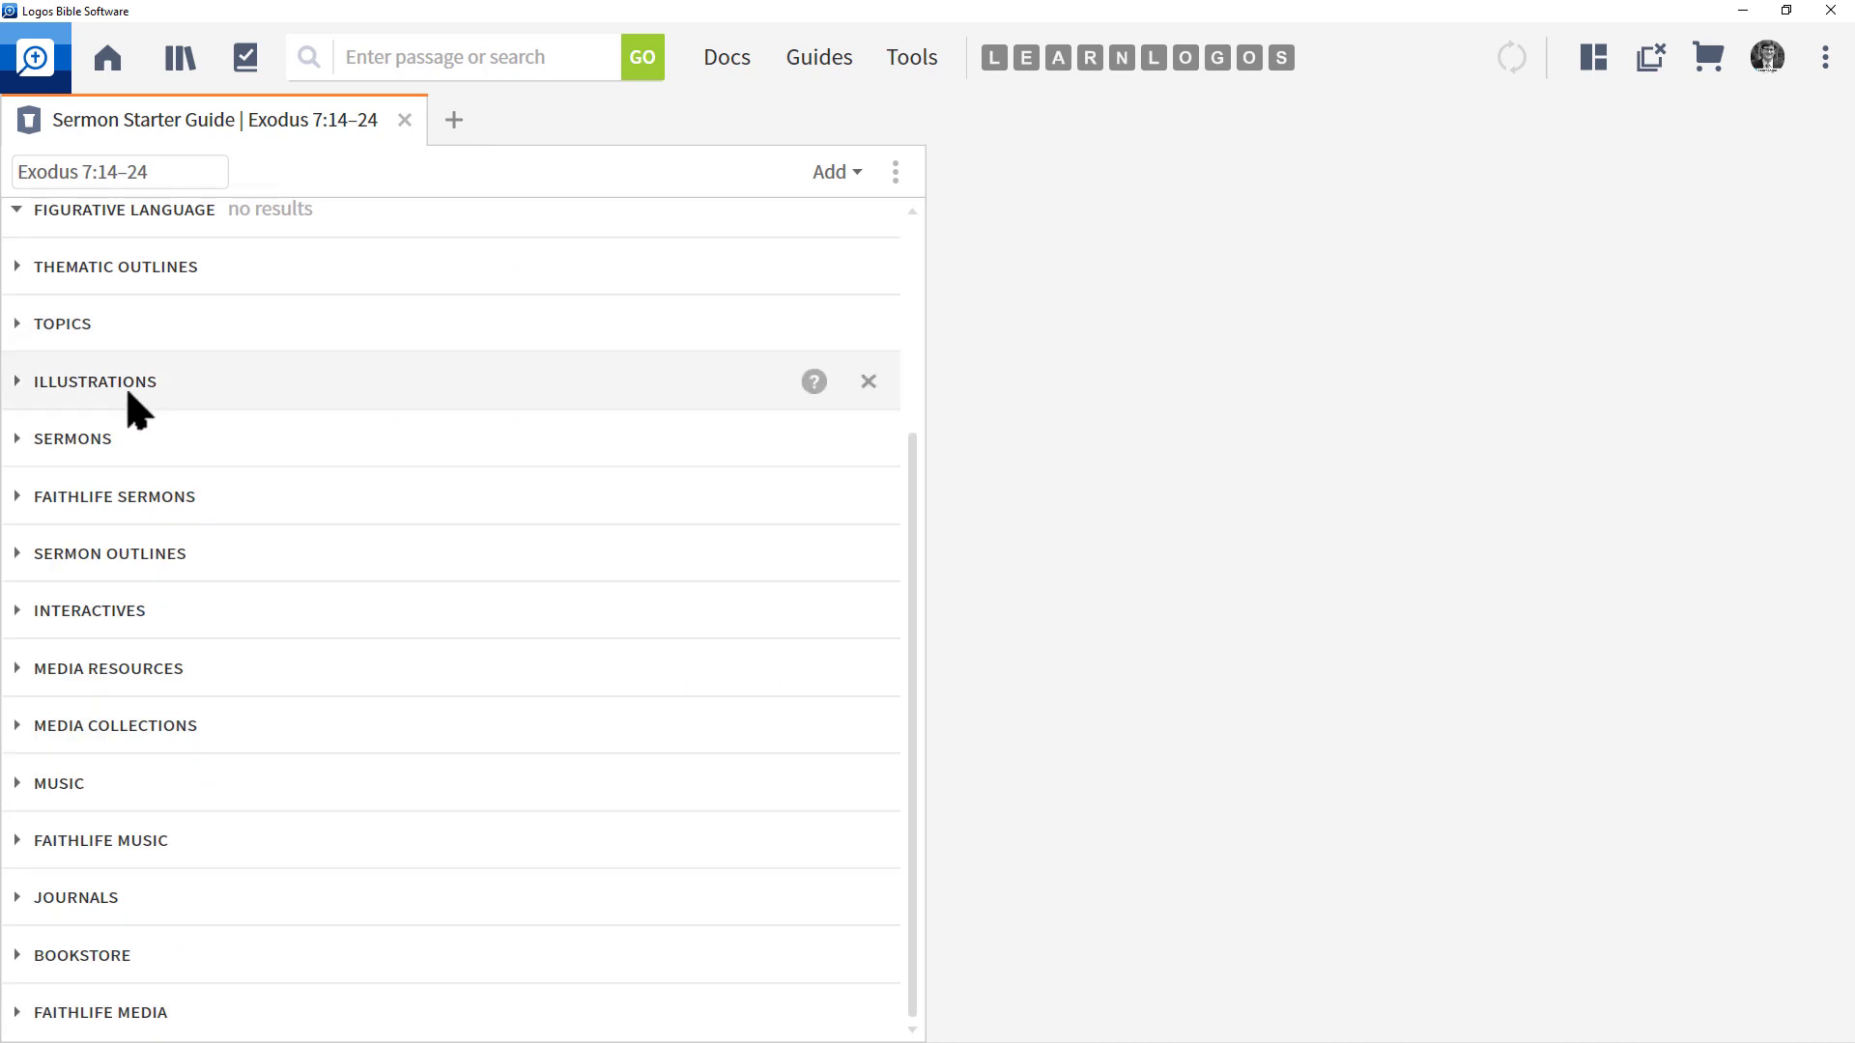
scroll(127, 392, "up", 3)
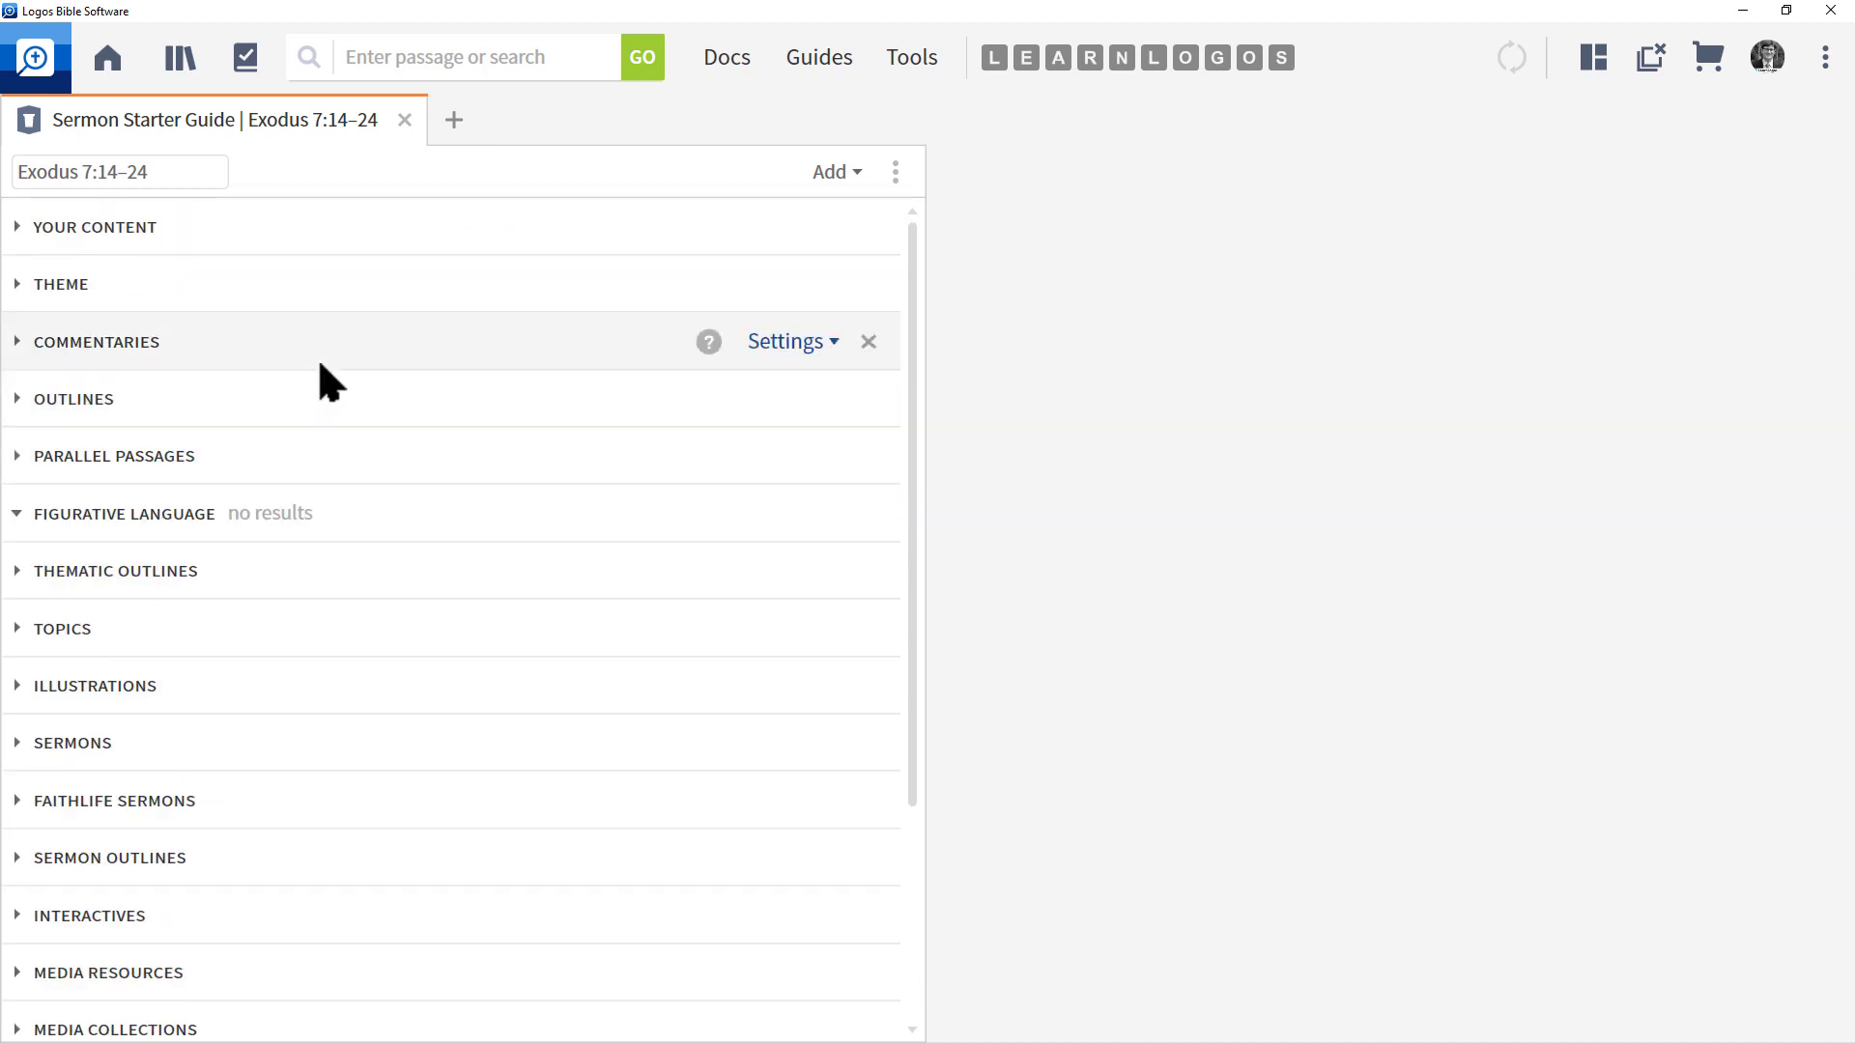